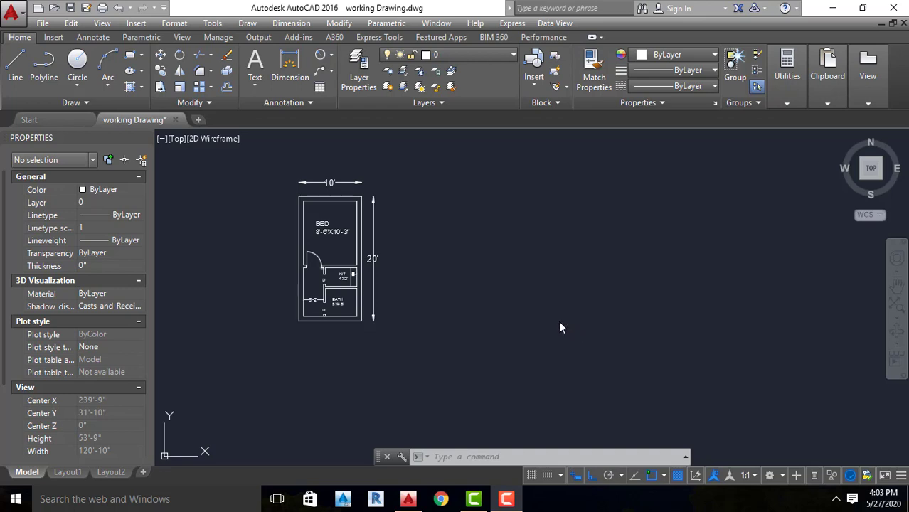
Cancel any running commands to get a clear command prompt.
key("Escape")
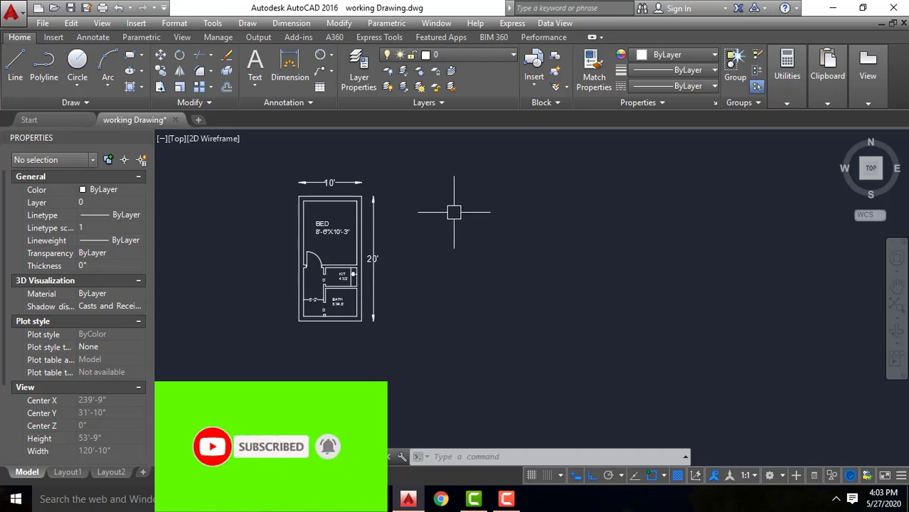
key("Escape")
key("Escape")
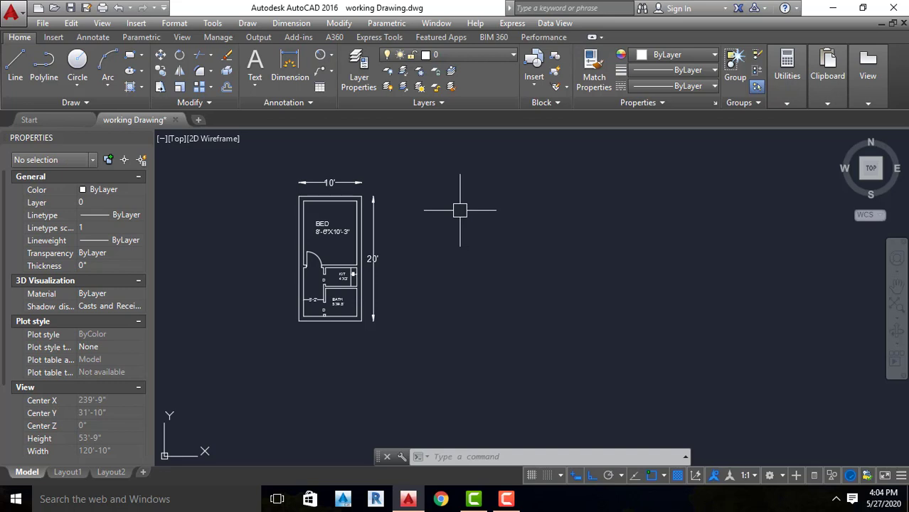
key("Escape")
key("Escape")
type("m")
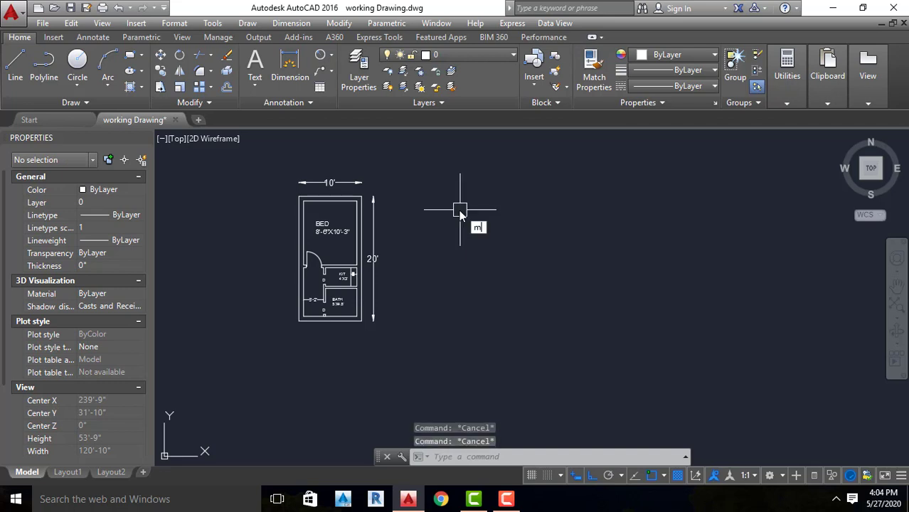
Window-select the floor plan and mirror it about a vertical line to its right, keeping the source.
type("i")
key("Return")
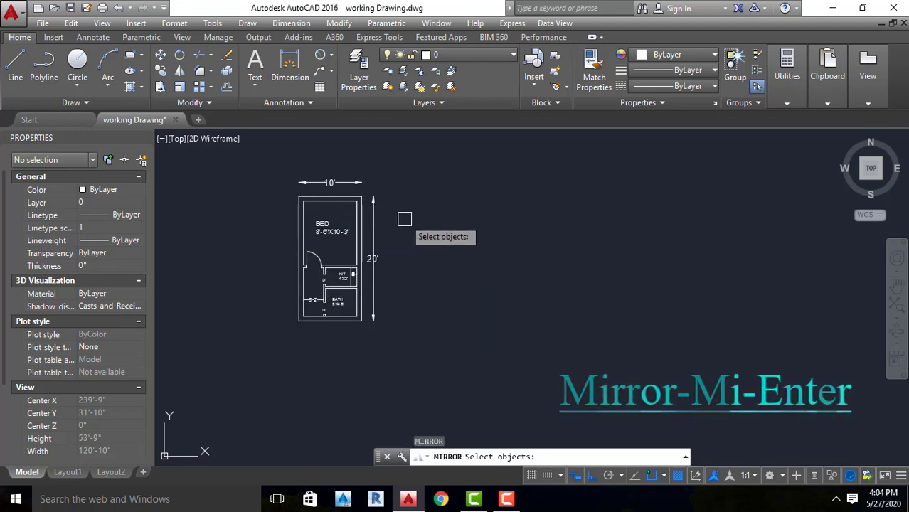
left_click(417, 162)
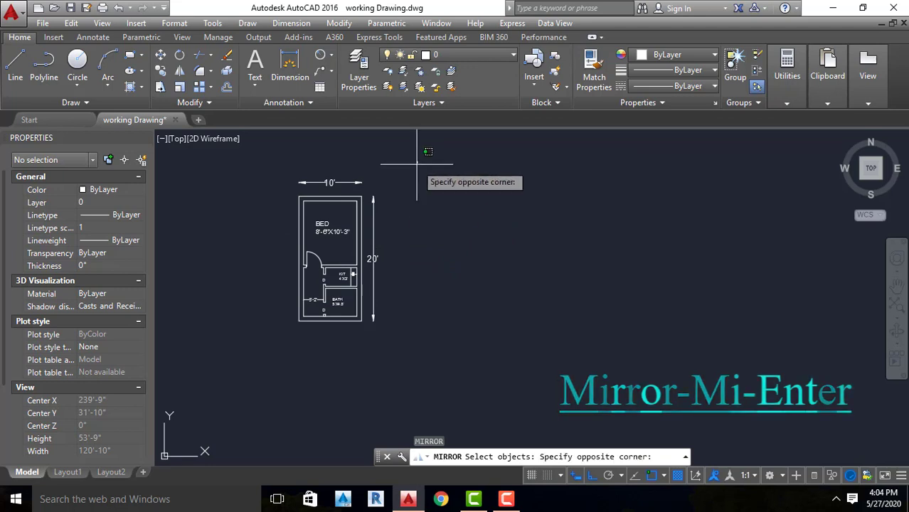
left_click(278, 362)
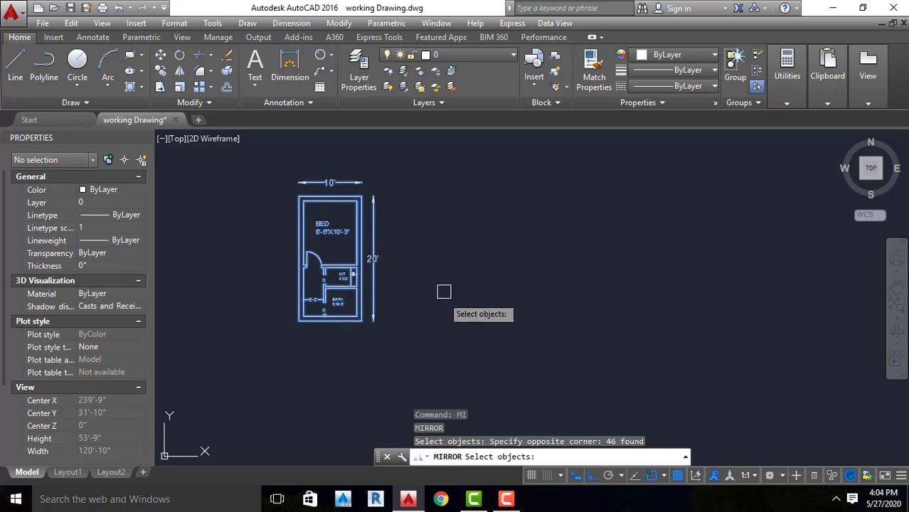
key("Return")
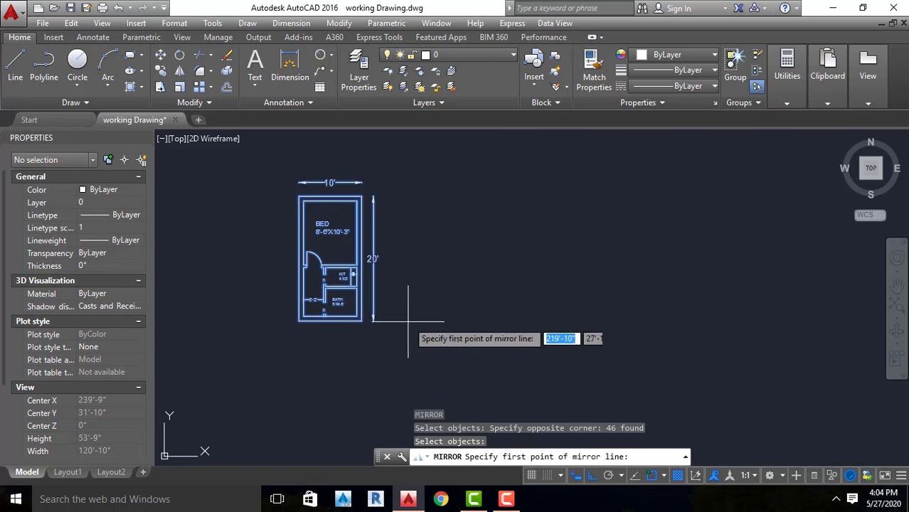
left_click(416, 328)
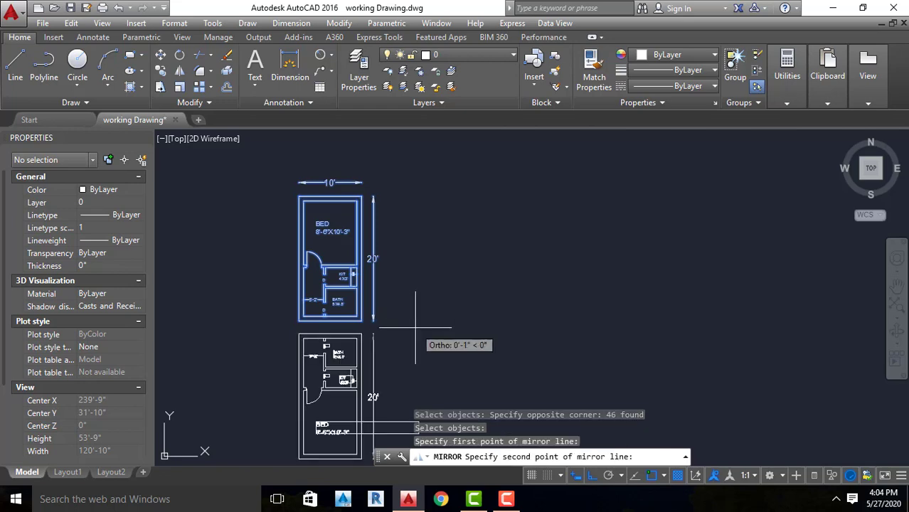
scroll(415, 172, "down", 2)
left_click(413, 154)
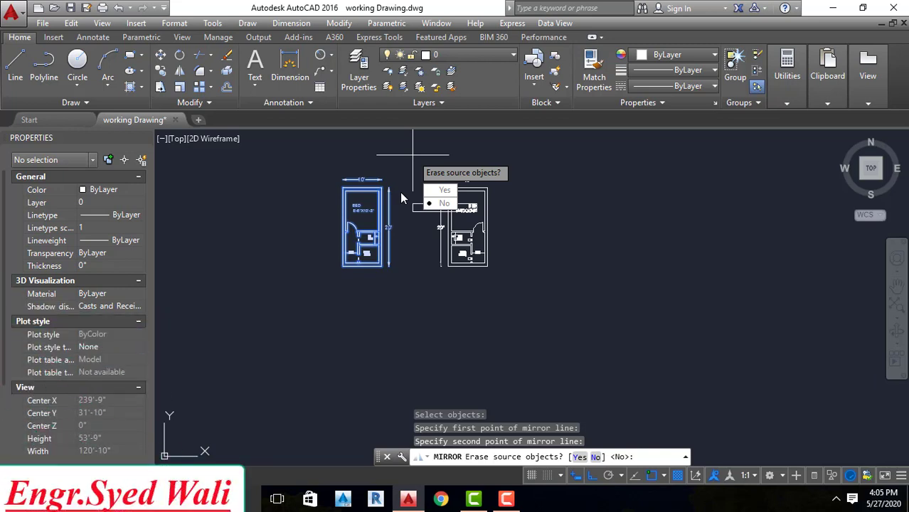
left_click(442, 204)
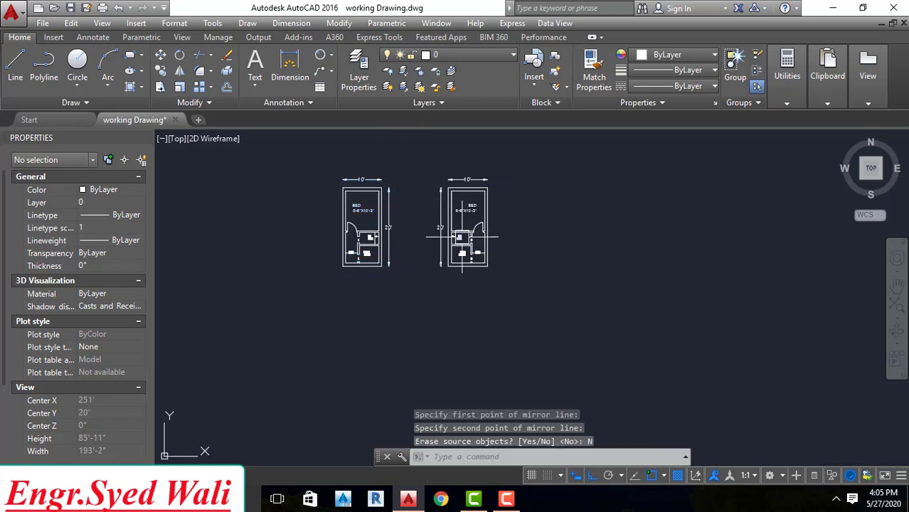
Repeat MIRROR and window-select the left floor plan.
scroll(463, 237, "up", 5)
scroll(457, 238, "down", 5)
scroll(443, 262, "up", 2)
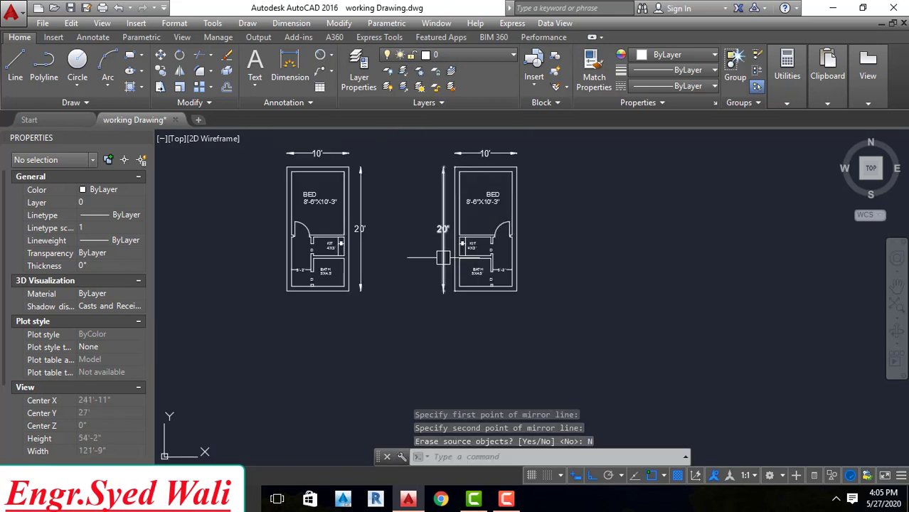
scroll(443, 258, "down", 2)
scroll(442, 238, "down", 2)
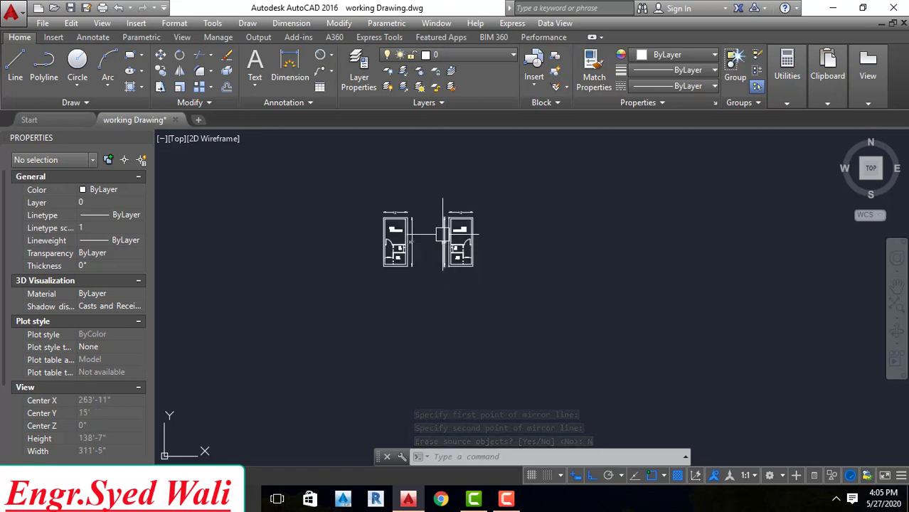
scroll(442, 231, "up", 2)
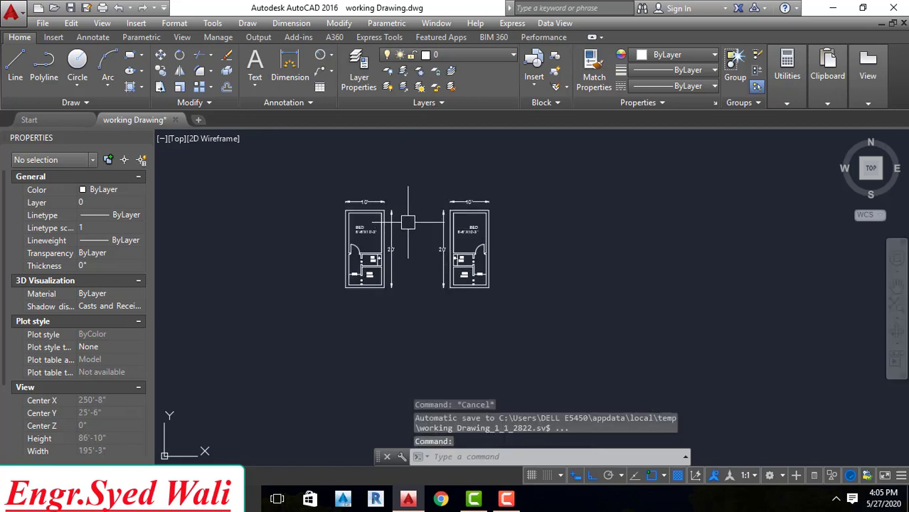
type("mi")
key("Return")
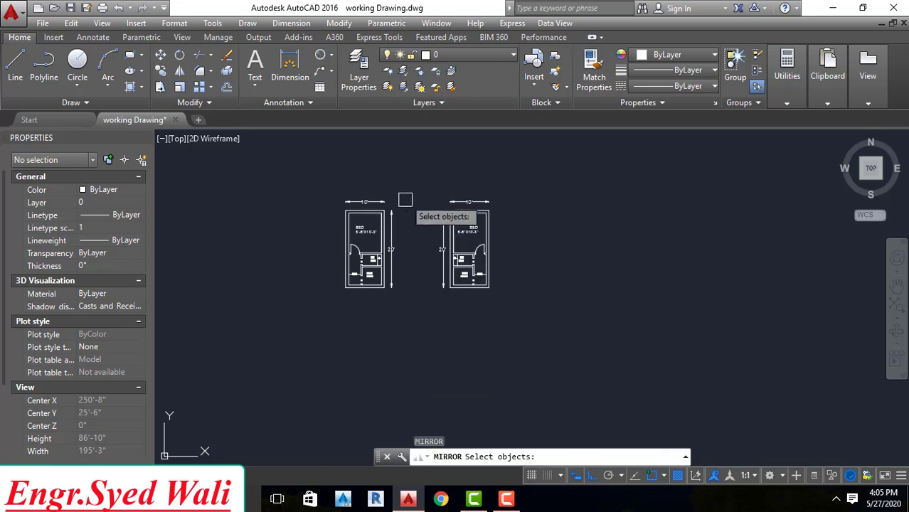
left_click(409, 190)
left_click(288, 348)
key("Return")
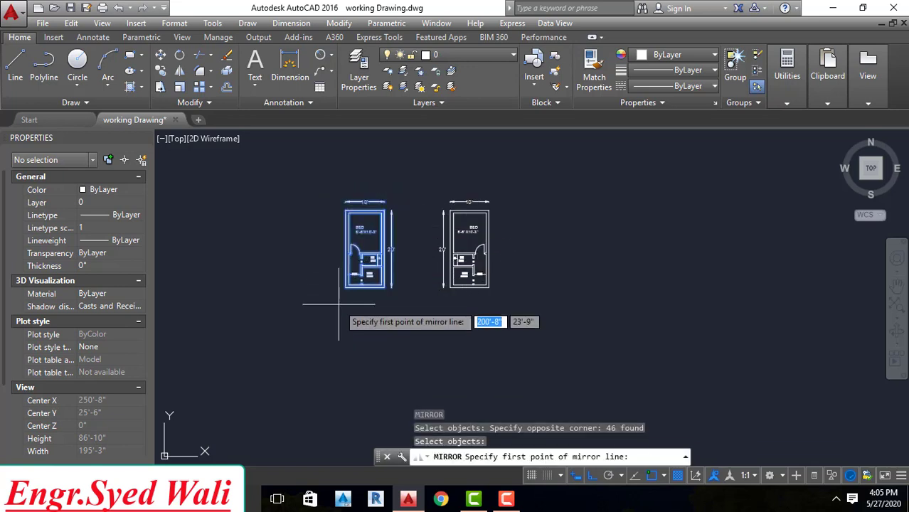
Mirror it about a vertical line through its bottom-left corner, keeping the original.
scroll(340, 264, "up", 2)
scroll(339, 264, "down", 2)
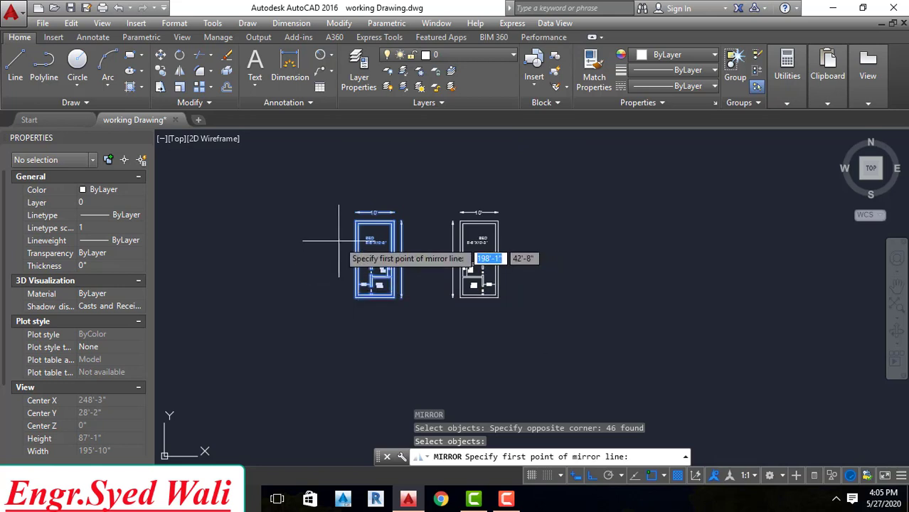
scroll(346, 309, "up", 2)
scroll(344, 309, "up", 2)
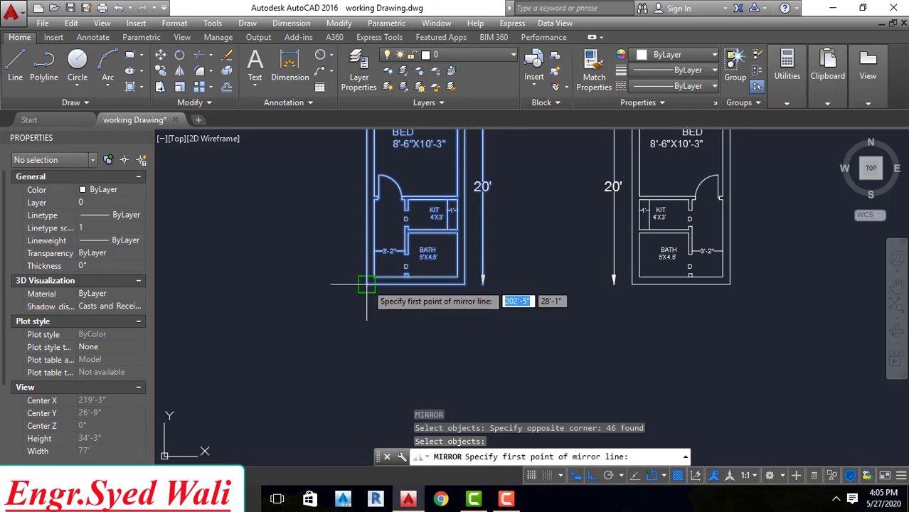
left_click(367, 283)
scroll(363, 298, "down", 3)
scroll(355, 249, "up", 3)
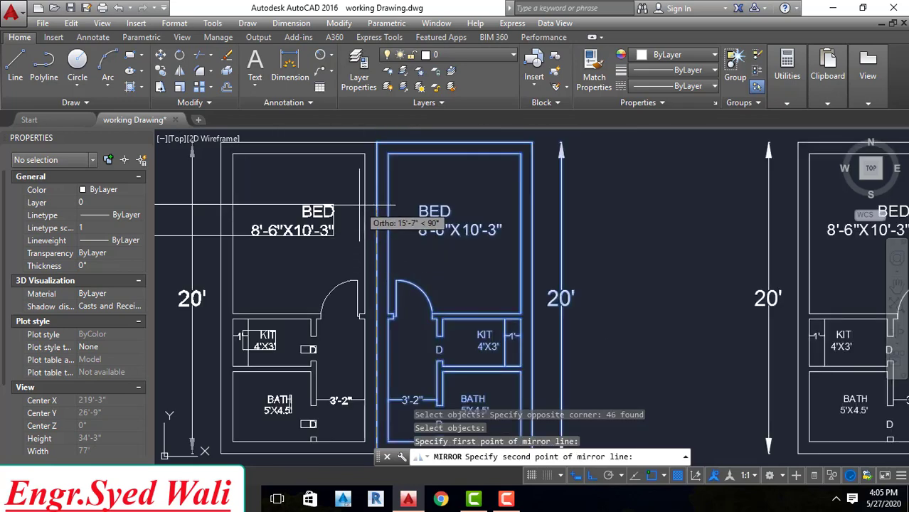
left_click(378, 142)
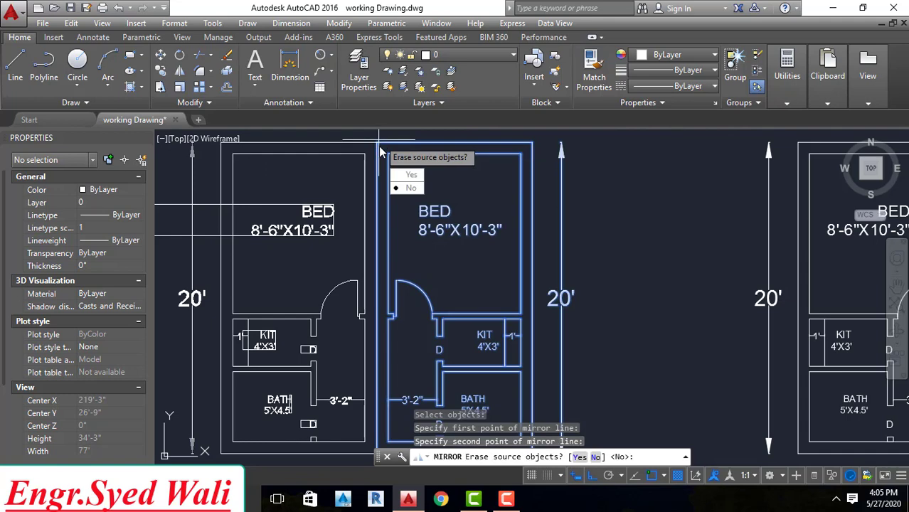
left_click(409, 188)
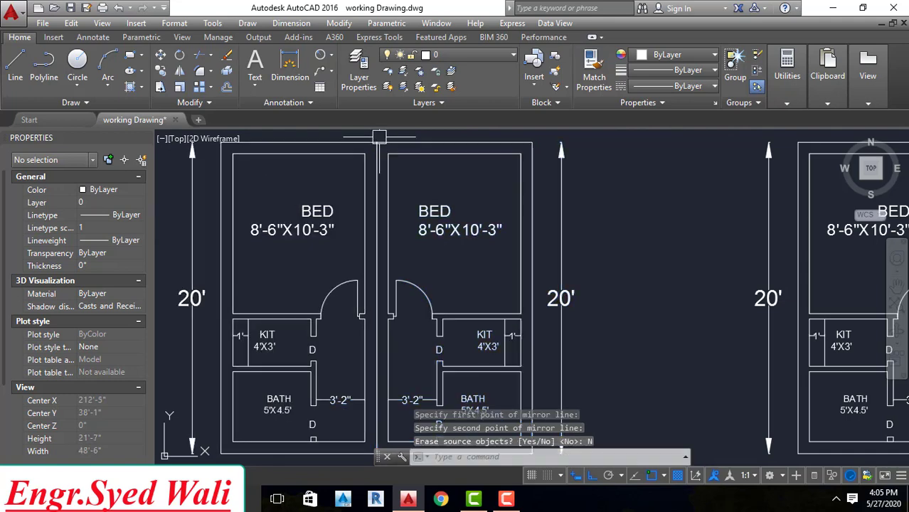
scroll(377, 180, "down", 4)
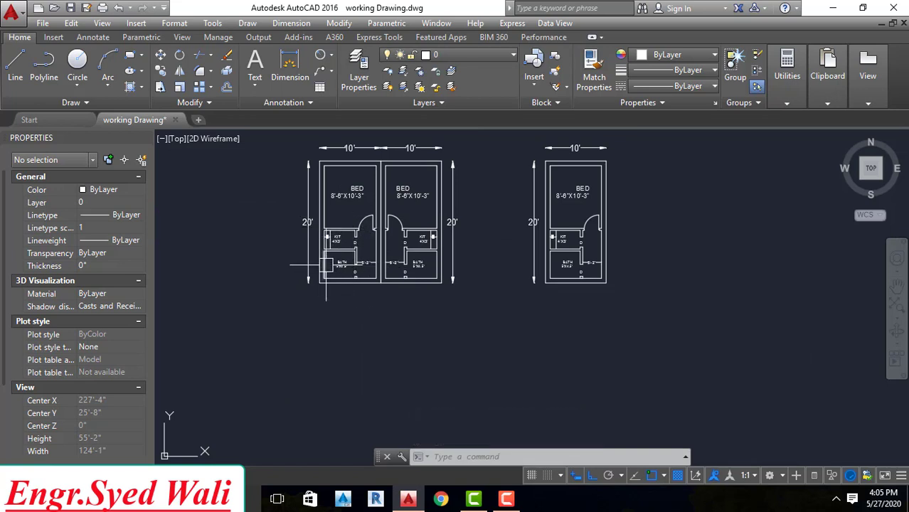
scroll(298, 263, "down", 2)
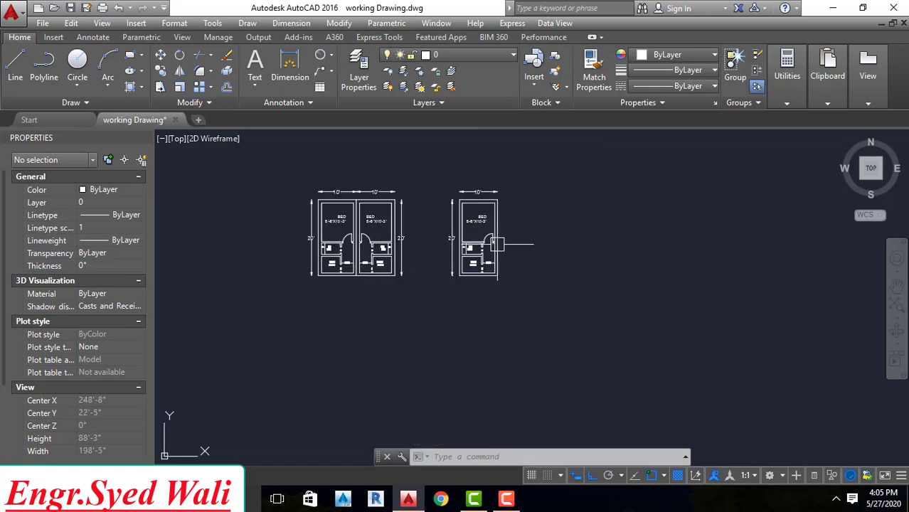
Mirror the right plan downward about a horizontal line from its bottom-left corner, keeping the original.
type("mi")
key("Return")
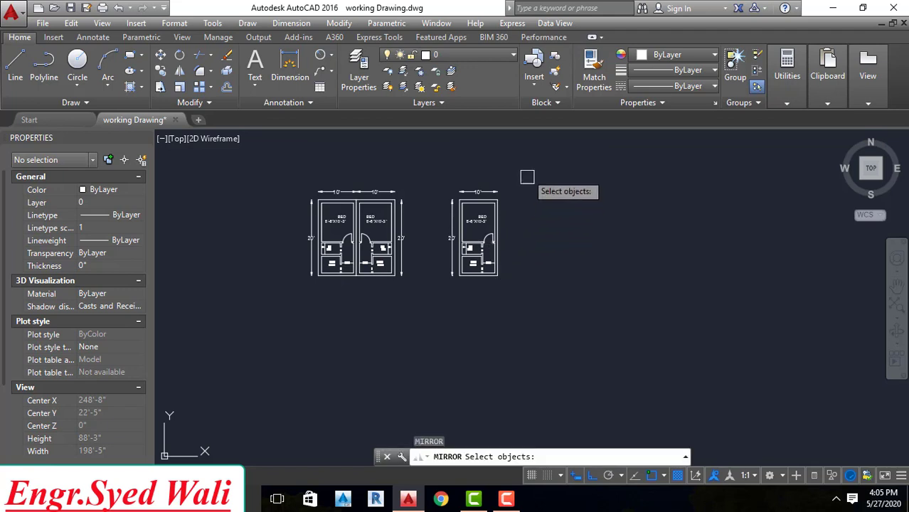
left_click(530, 165)
left_click(443, 283)
key("Return")
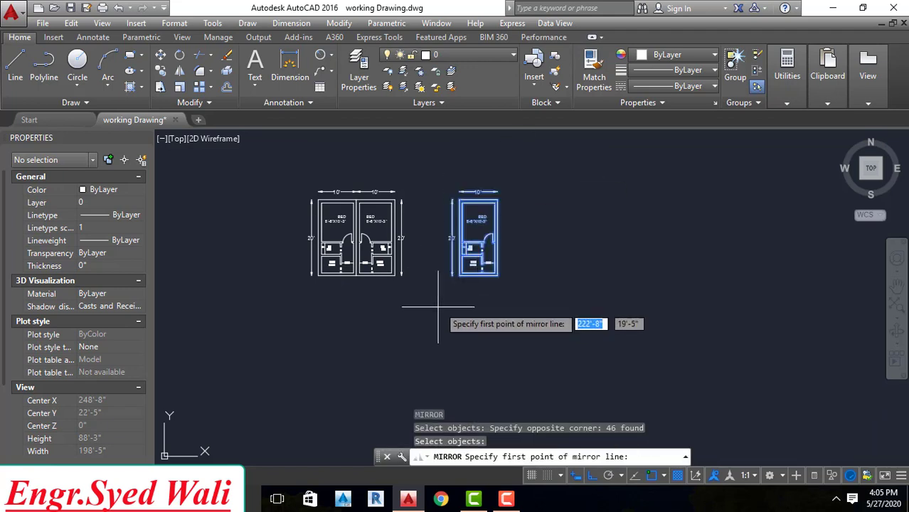
scroll(437, 306, "up", 4)
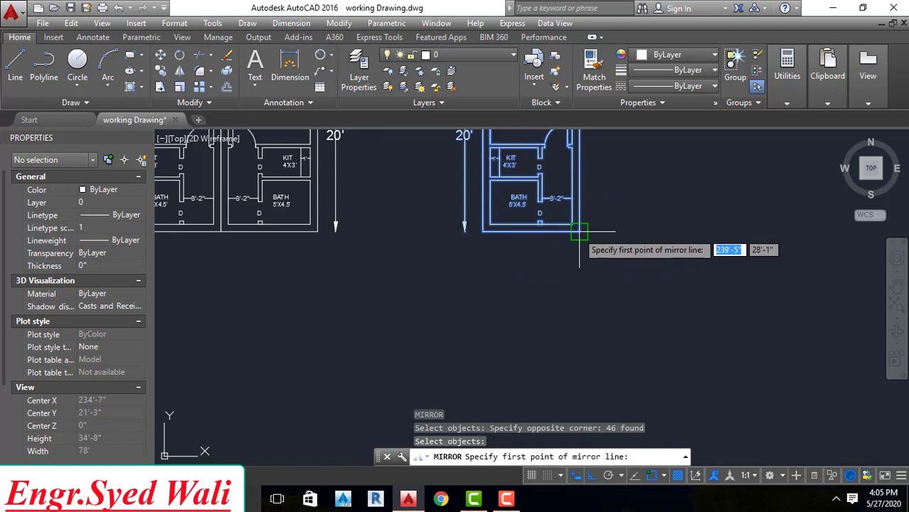
left_click(483, 231)
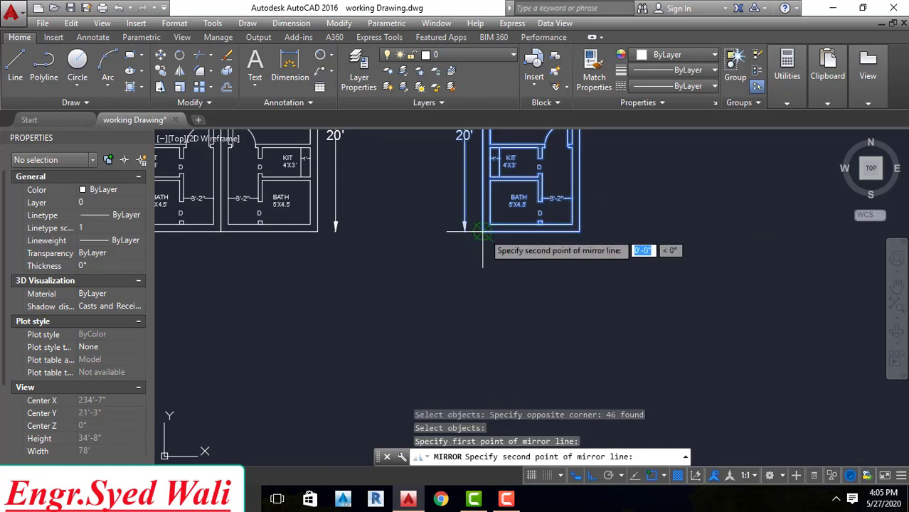
left_click(719, 229)
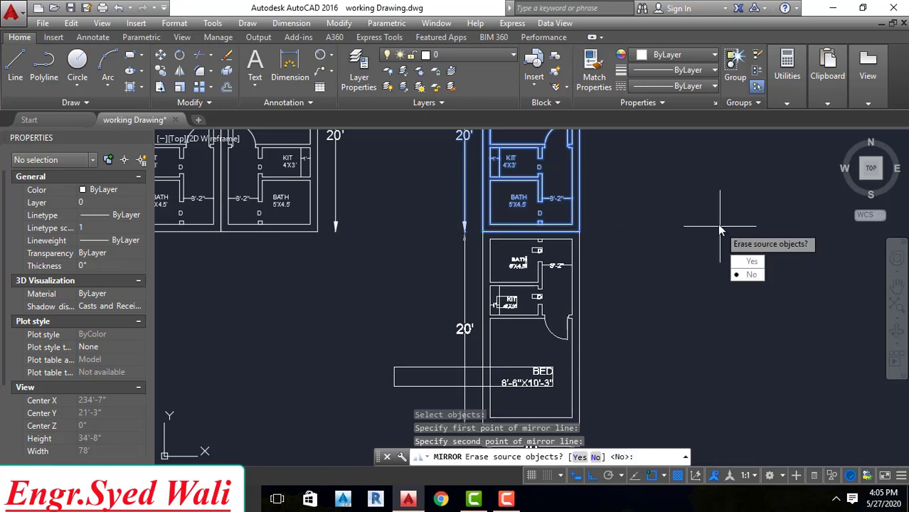
scroll(697, 242, "down", 4)
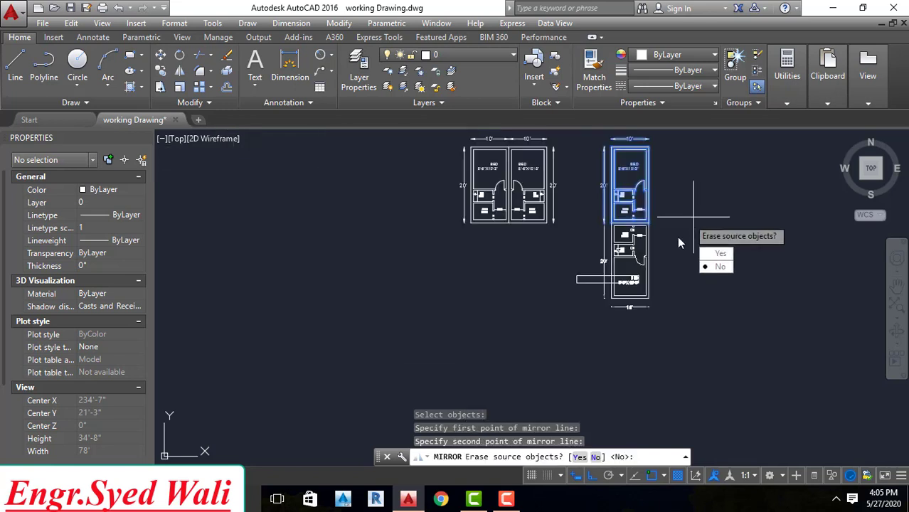
left_click(715, 268)
Zoom and pan the view to frame both stacked plans.
scroll(635, 271, "down", 2)
scroll(636, 222, "up", 4)
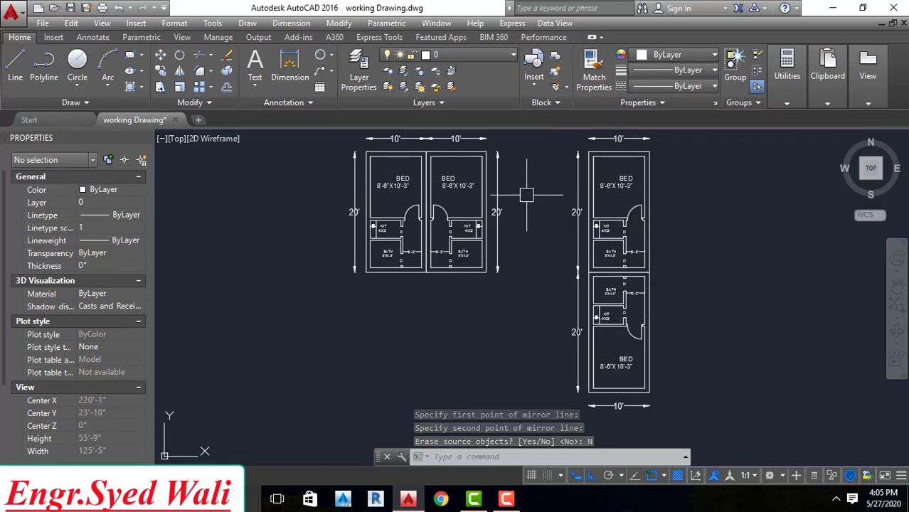
scroll(528, 196, "down", 3)
scroll(535, 207, "up", 1)
middle_click_drag(535, 207, 526, 206)
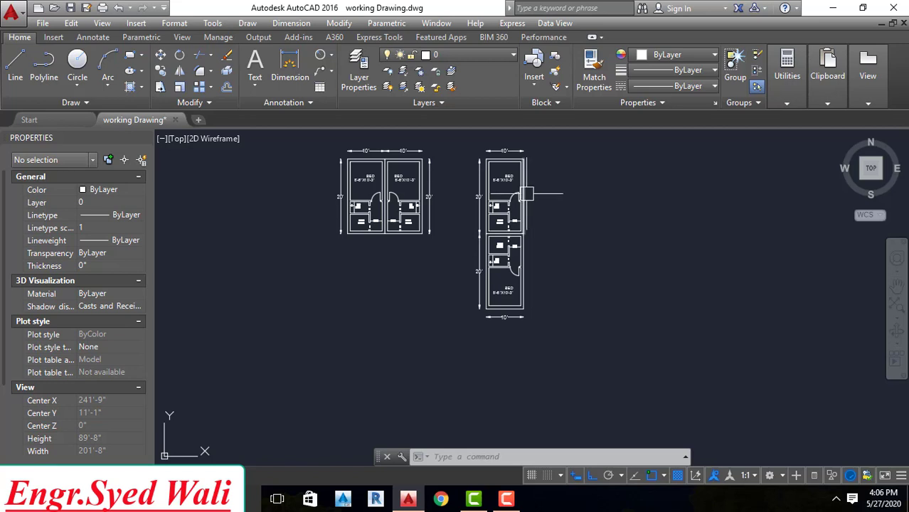
scroll(525, 193, "up", 1)
Start MIRROR with the MI alias and window-select the stacked pair of plans.
scroll(526, 209, "down", 1)
type("i")
key("Return")
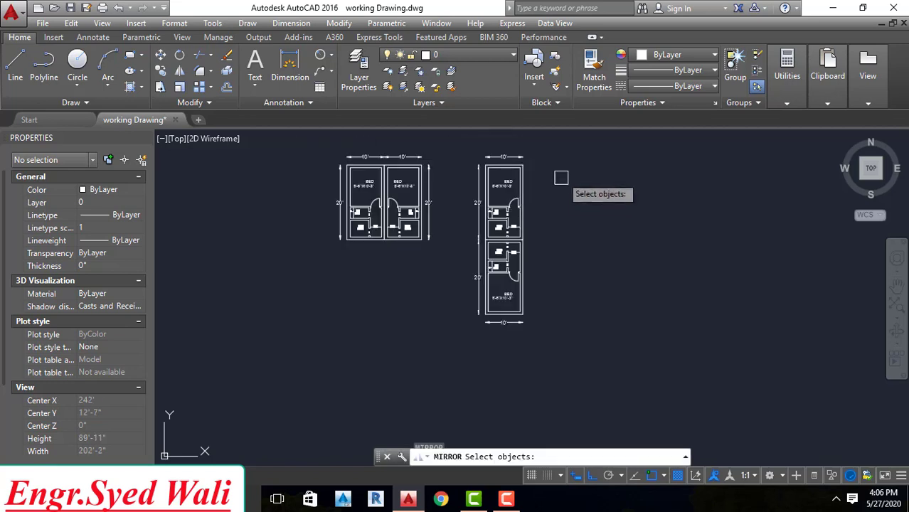
left_click(566, 158)
left_click(467, 329)
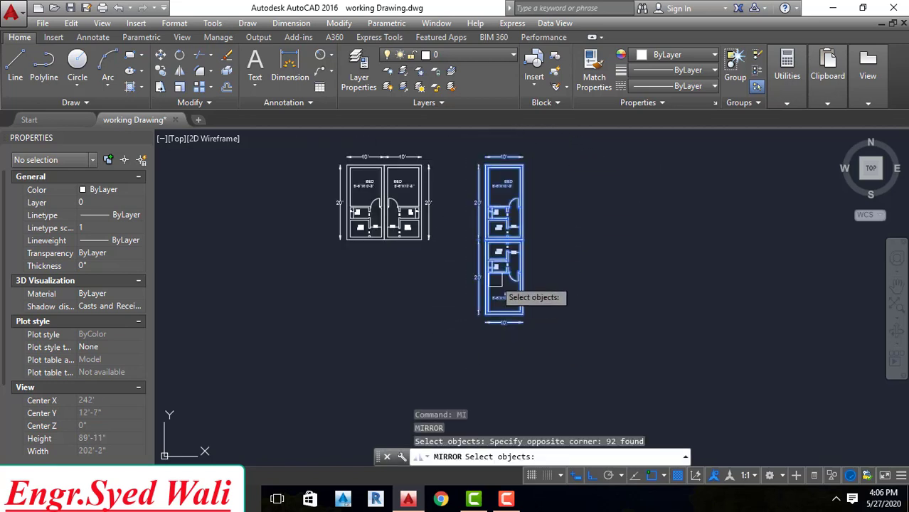
key("Return")
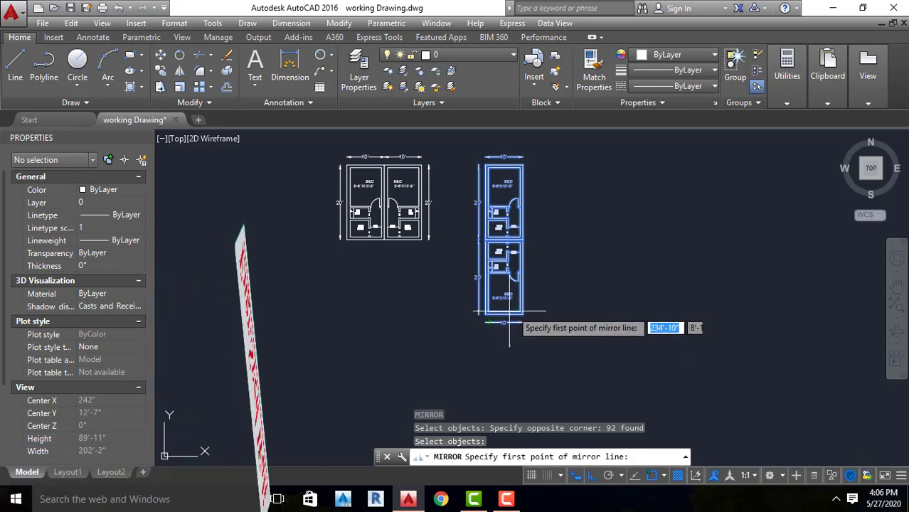
Flip them about a vertical line from the plan corner, erasing the source objects.
scroll(519, 311, "up", 4)
left_click(520, 311)
scroll(519, 311, "down", 5)
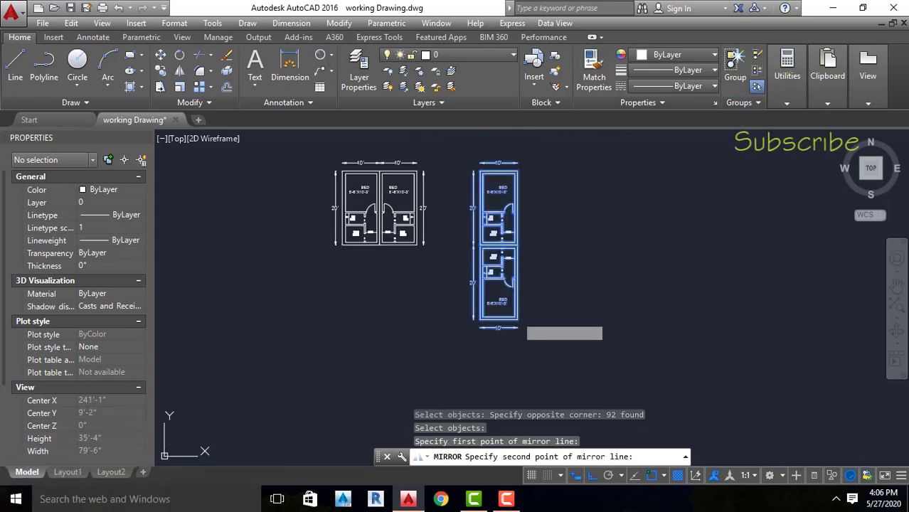
scroll(488, 258, "down", 2)
scroll(481, 264, "up", 4)
scroll(484, 244, "down", 2)
scroll(484, 244, "up", 1)
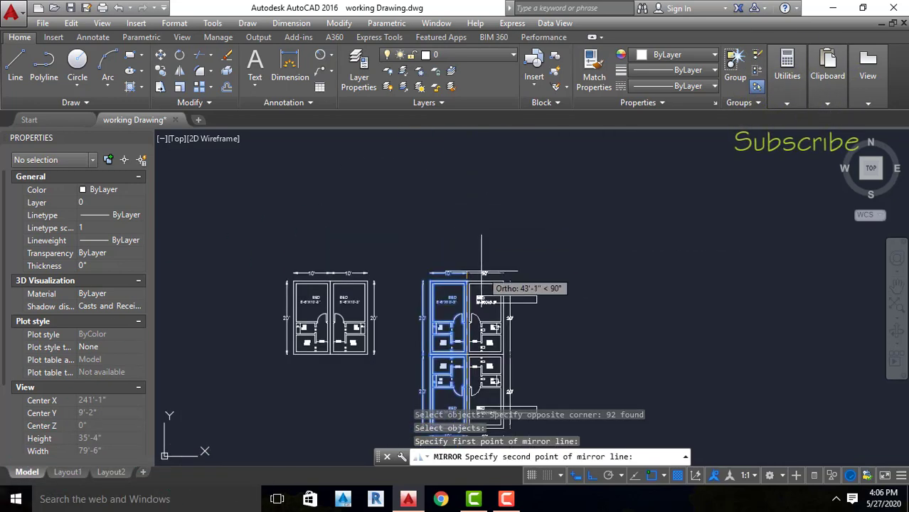
scroll(467, 204, "down", 1)
left_click(467, 204)
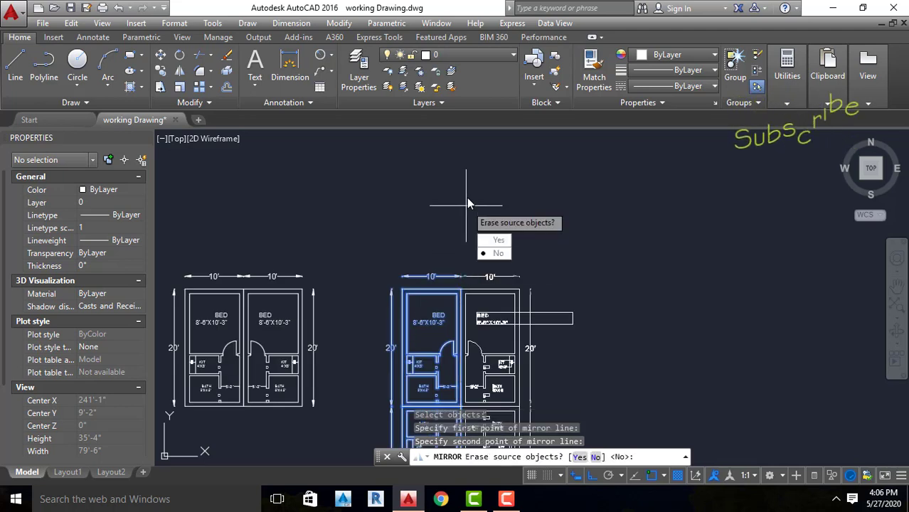
left_click(501, 242)
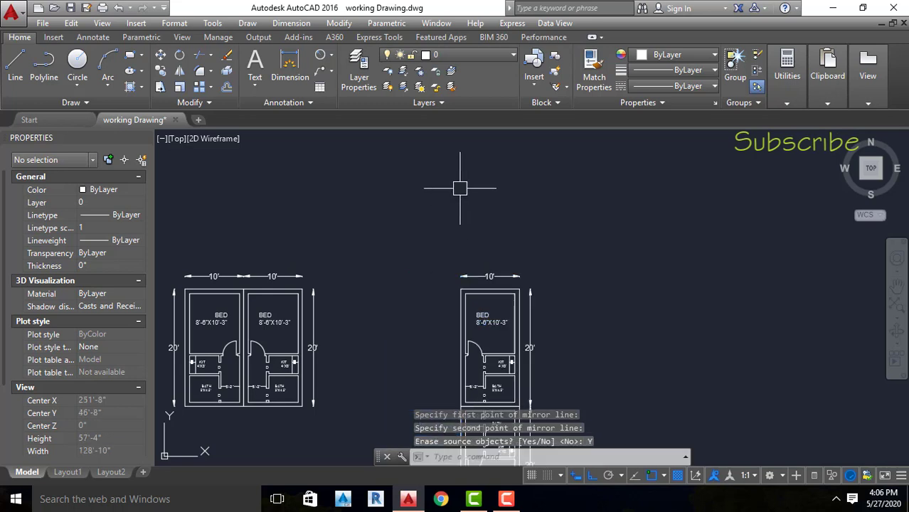
scroll(440, 175, "down", 2)
scroll(452, 199, "up", 1)
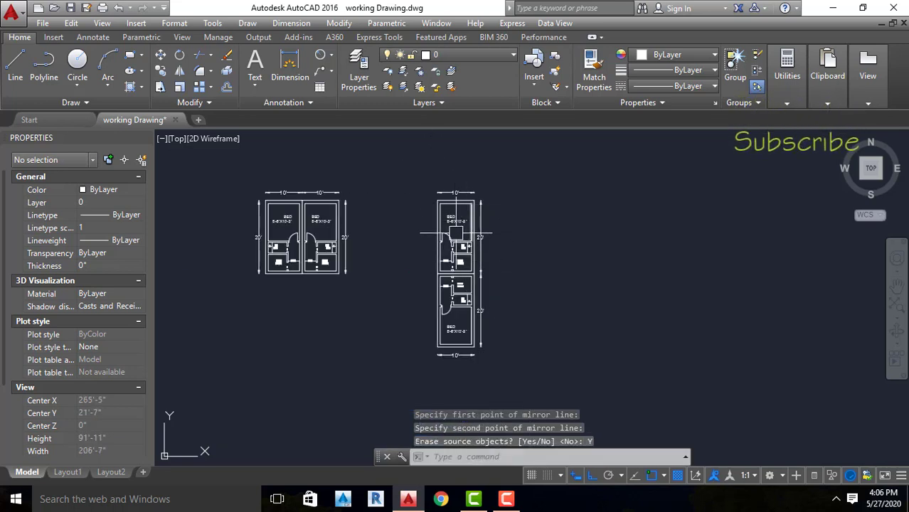
scroll(428, 179, "down", 2)
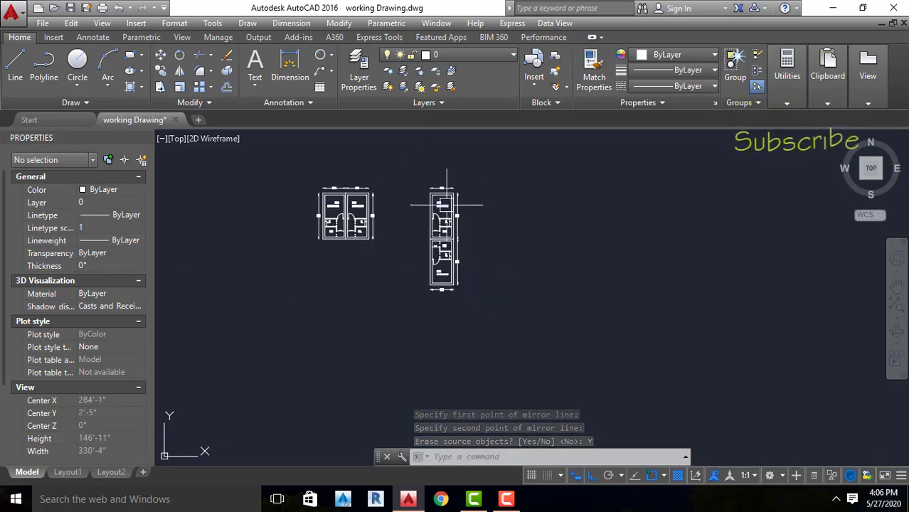
scroll(427, 196, "up", 2)
scroll(416, 198, "down", 3)
key("Escape")
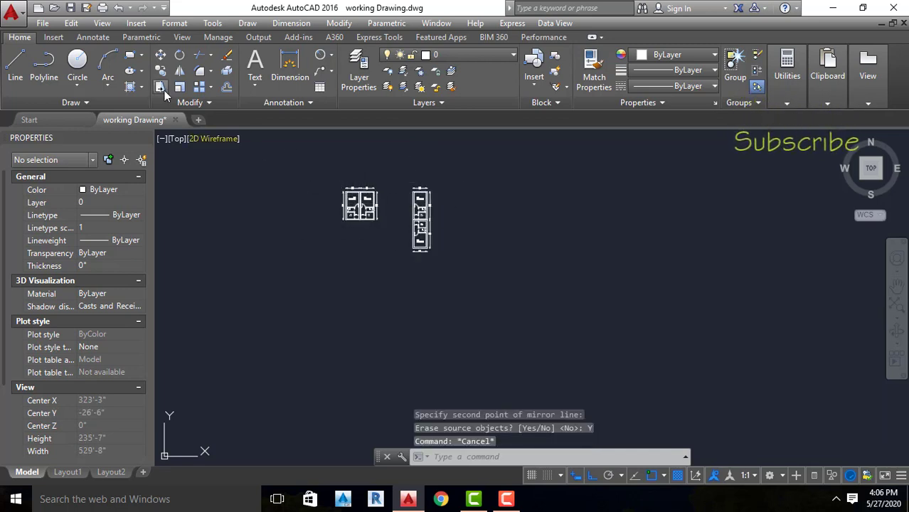
left_click(210, 73)
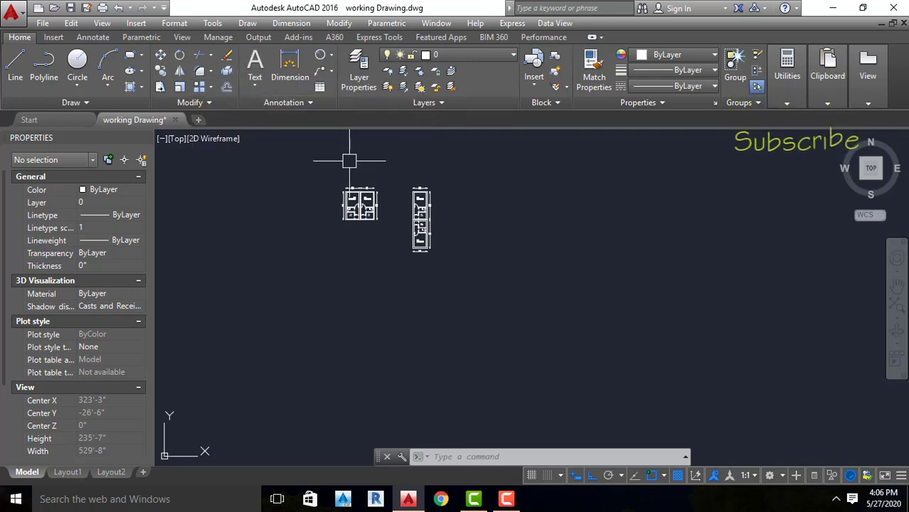
scroll(502, 229, "down", 2)
scroll(476, 200, "up", 5)
scroll(488, 226, "down", 4)
scroll(487, 219, "up", 3)
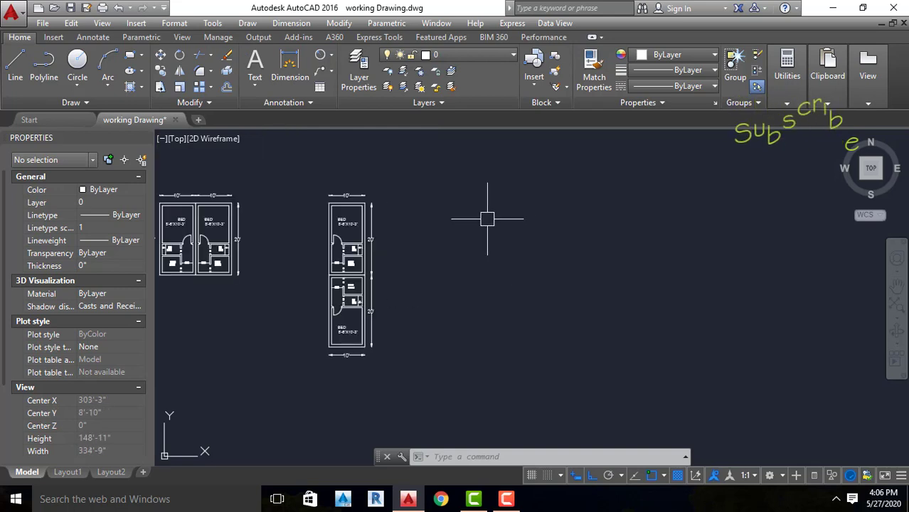
scroll(484, 219, "down", 1)
key("Escape")
key("Escape")
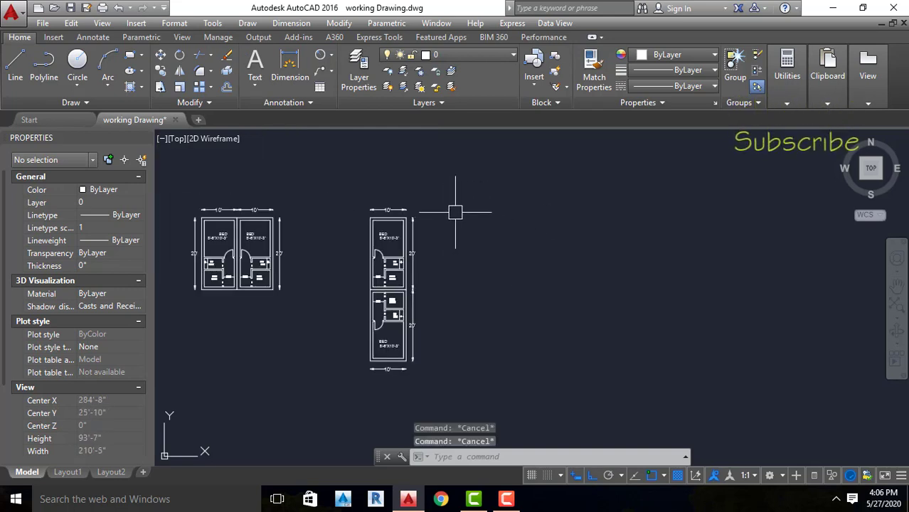
left_click(506, 499)
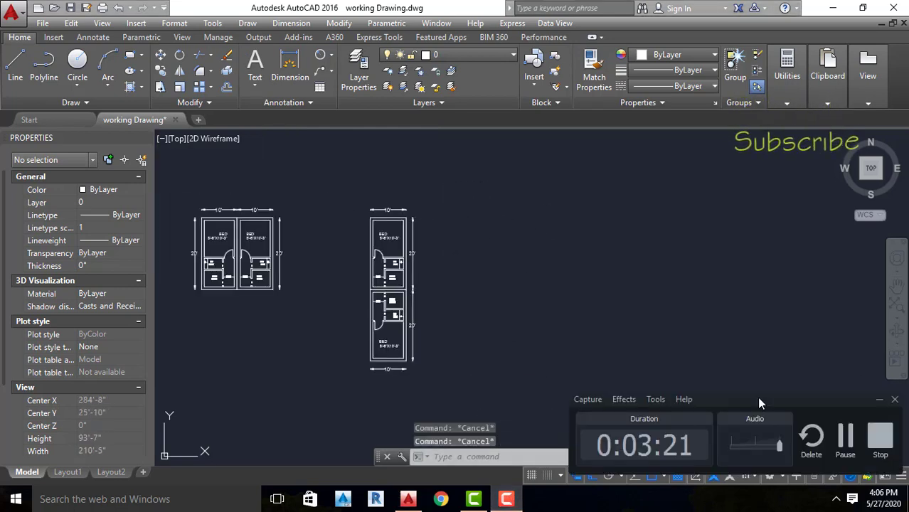
left_click(877, 401)
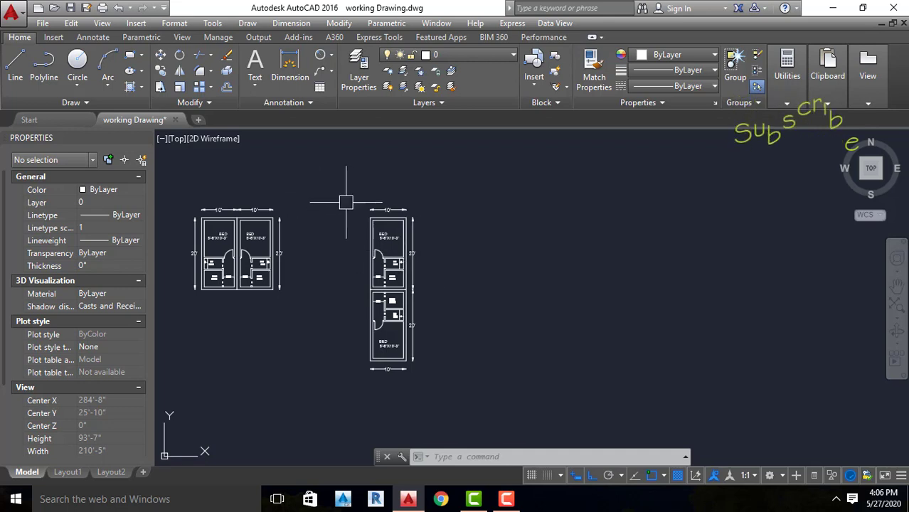
Draw a rectangle by two opposite corners to the right of the floor plans, then deselect it.
left_click(130, 57)
scroll(440, 281, "down", 2)
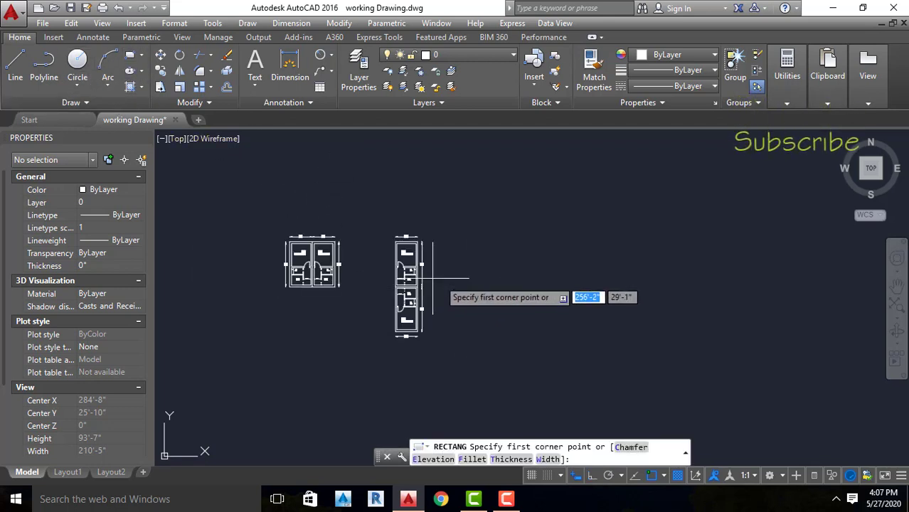
left_click(505, 288)
left_click(585, 339)
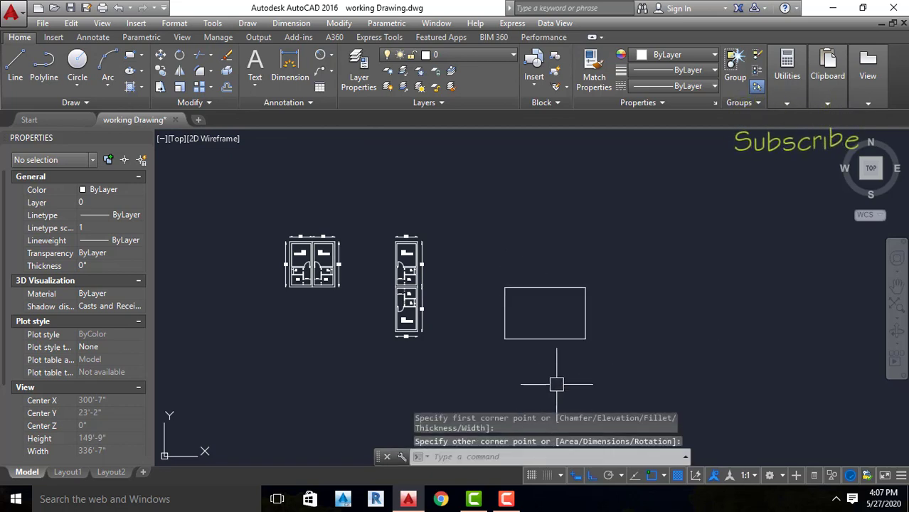
scroll(562, 379, "up", 2)
left_click(582, 309)
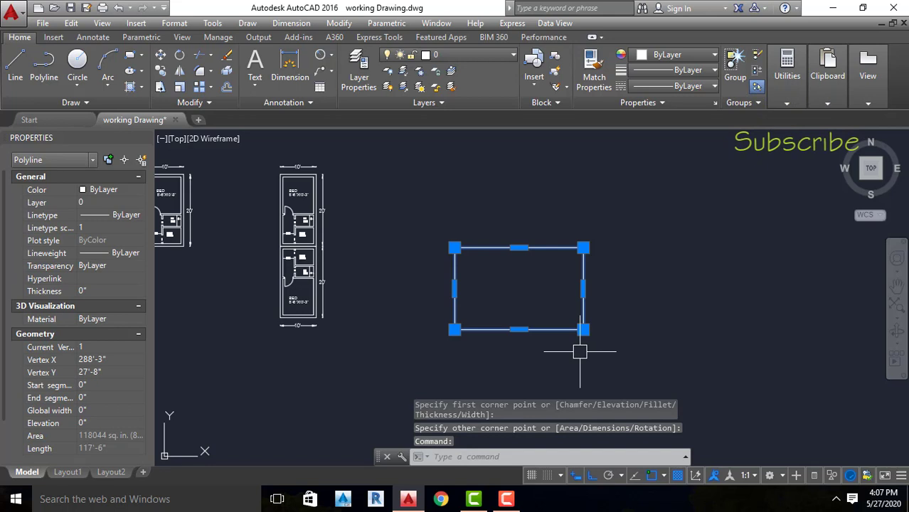
key("Escape")
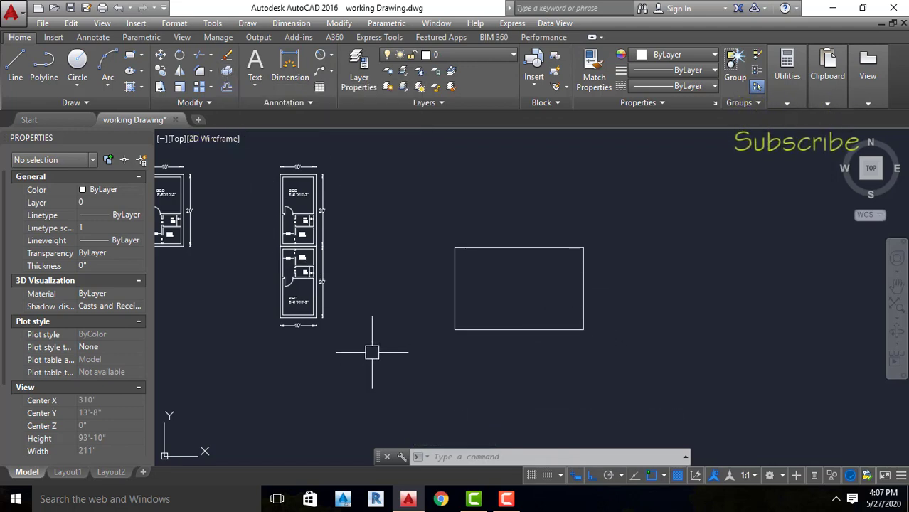
type("x")
key("Return")
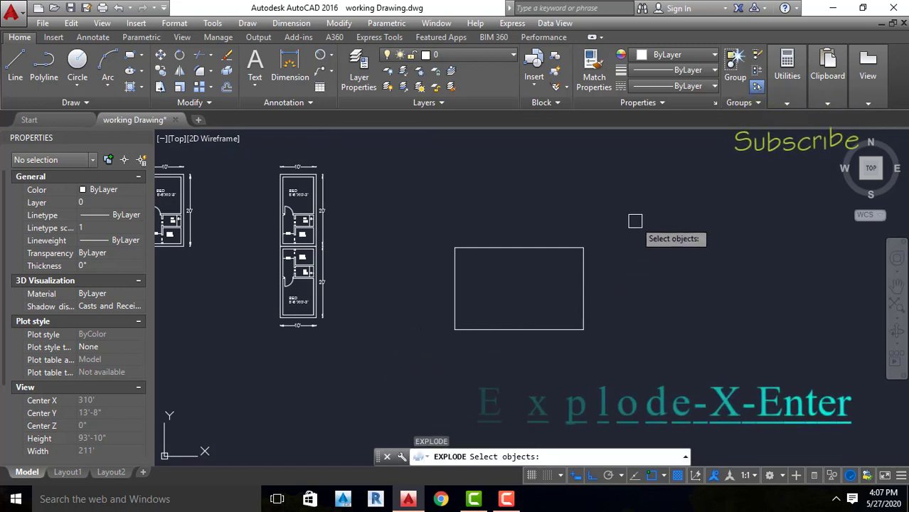
left_click(640, 220)
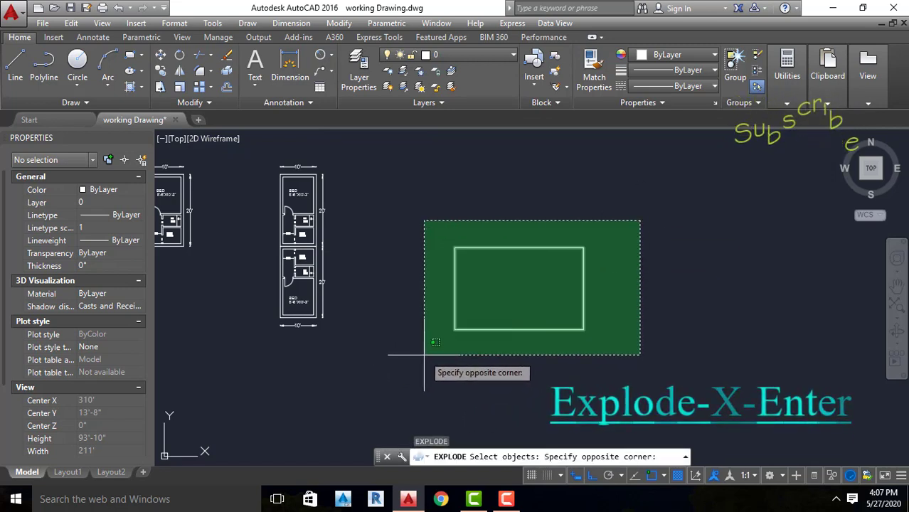
left_click(422, 345)
key("Return")
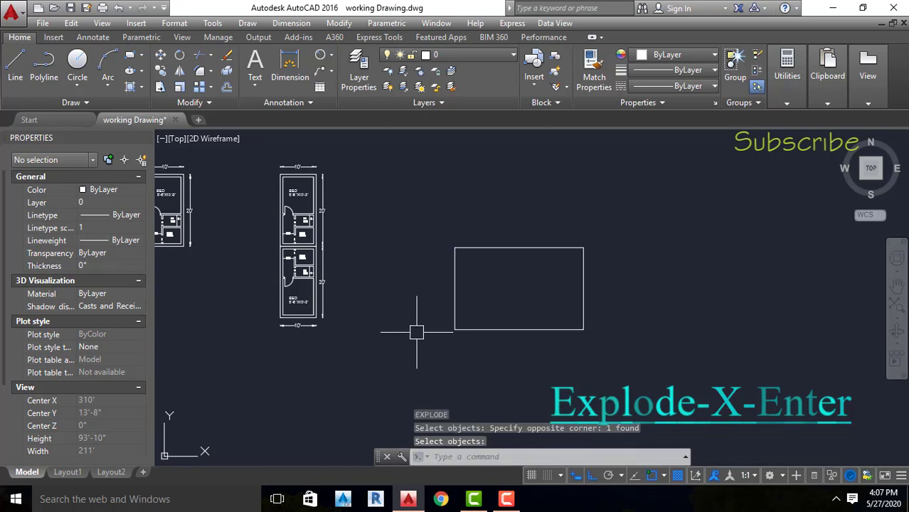
left_click(454, 292)
scroll(483, 295, "up", 4)
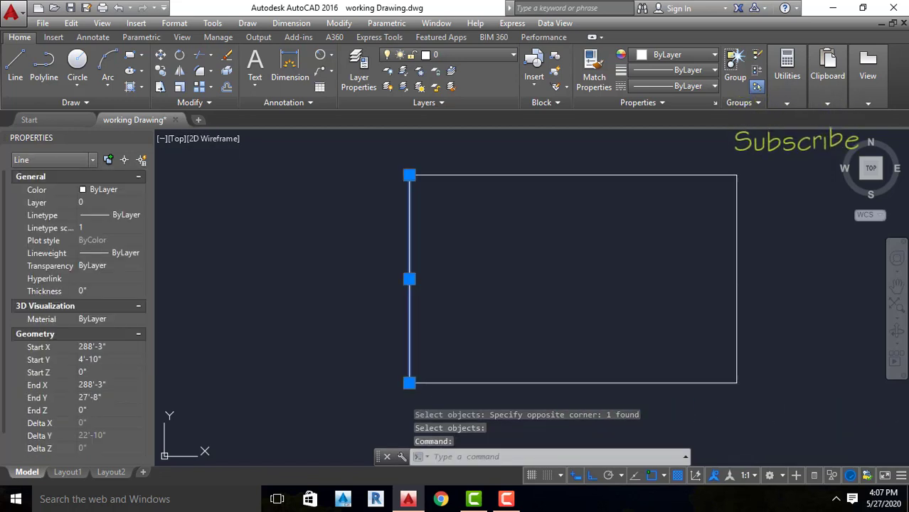
scroll(562, 226, "down", 4)
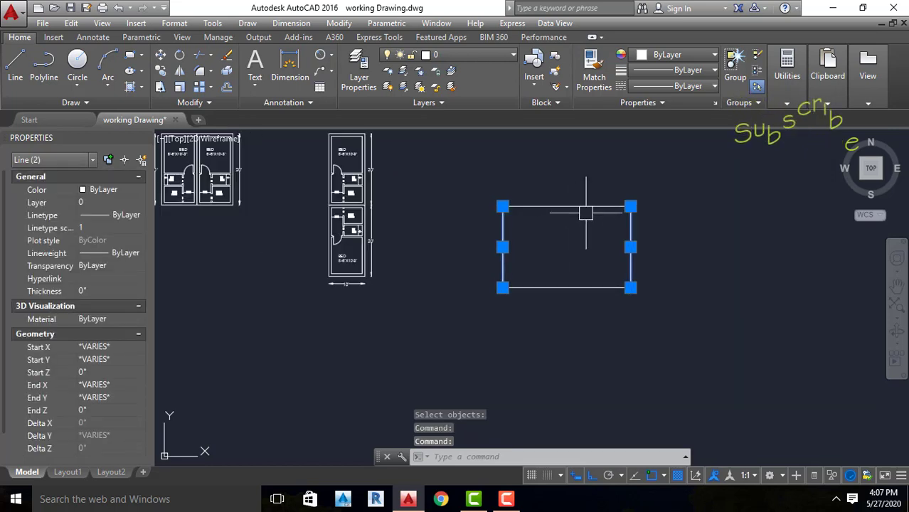
left_click(584, 207)
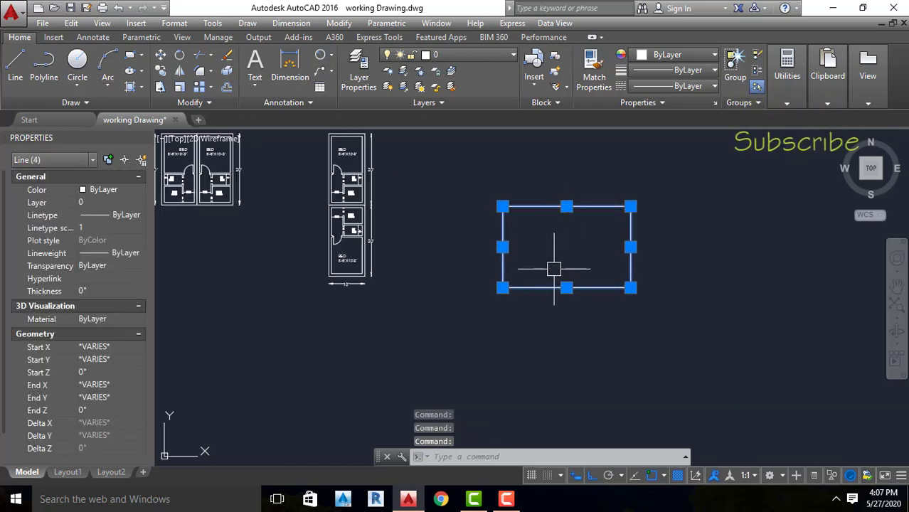
key("Escape")
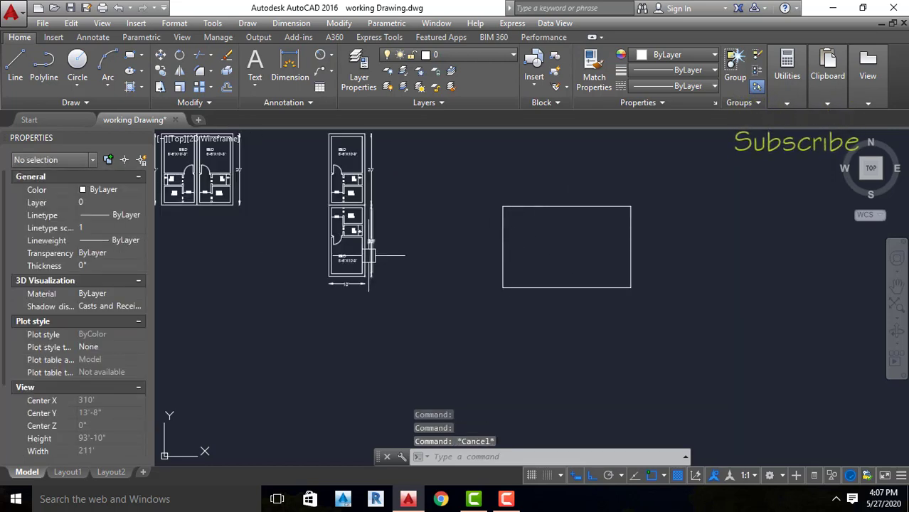
scroll(424, 254, "down", 2)
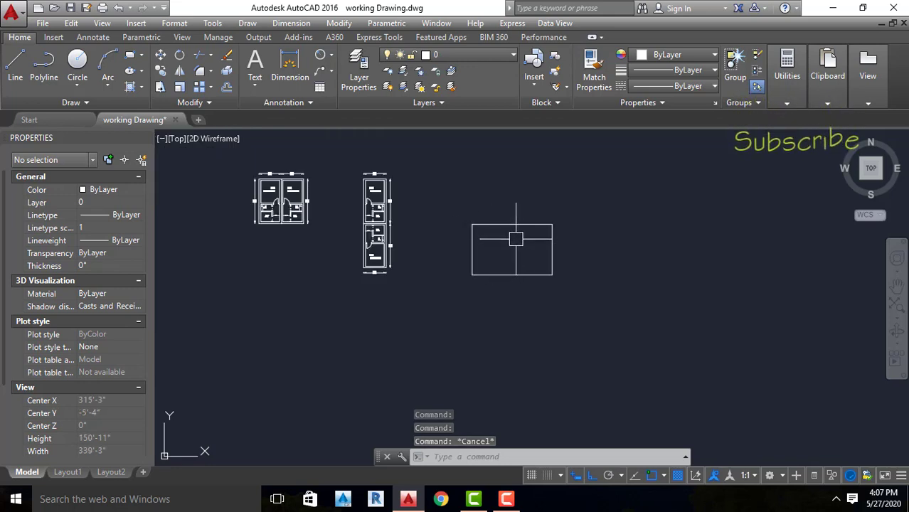
Browse the Fillet/Chamfer dropdown, then launch FILLET with the F alias, radius still 6'-0".
scroll(518, 225, "up", 4)
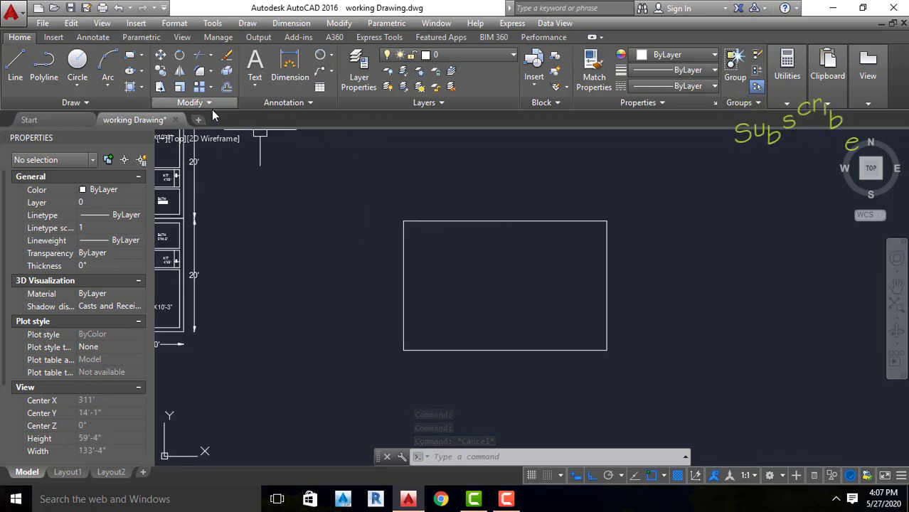
left_click(210, 72)
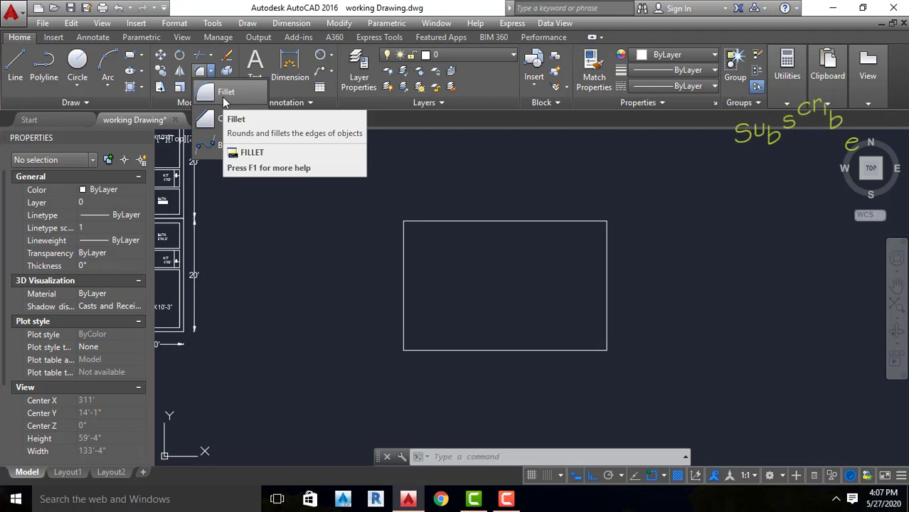
key("Escape")
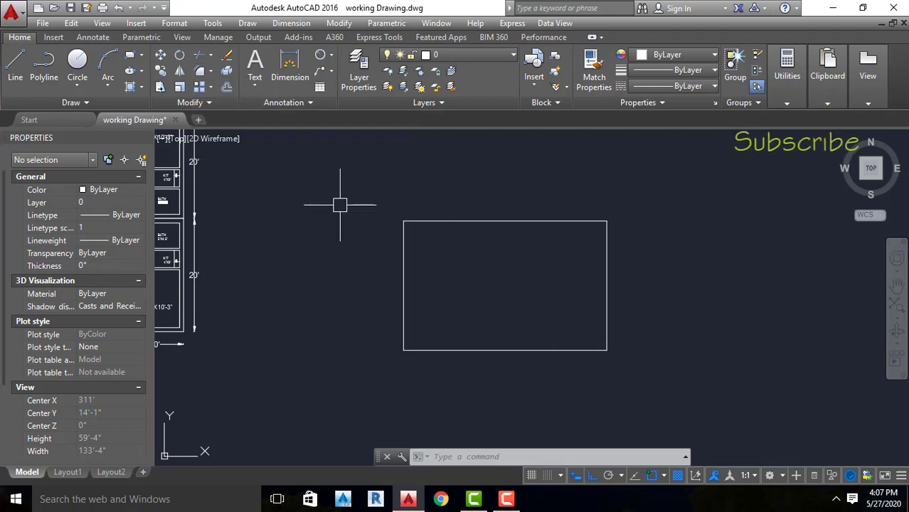
type("f")
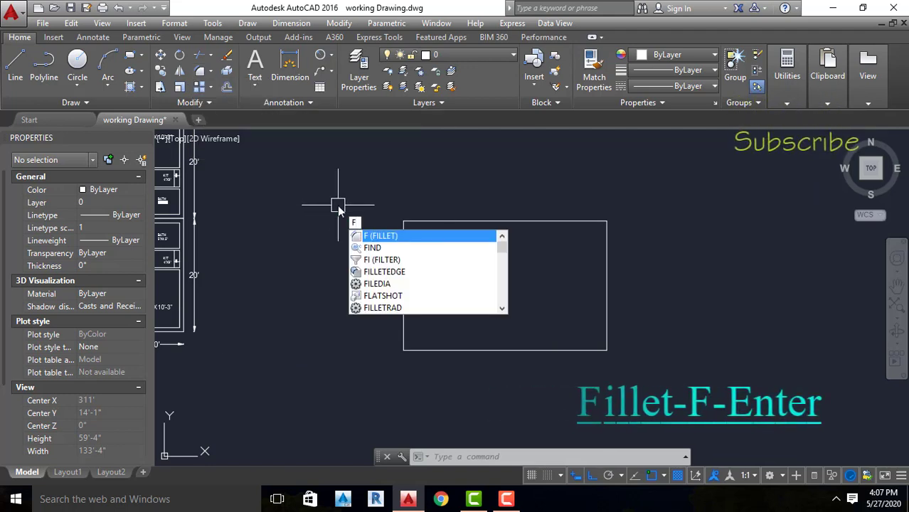
key("Return")
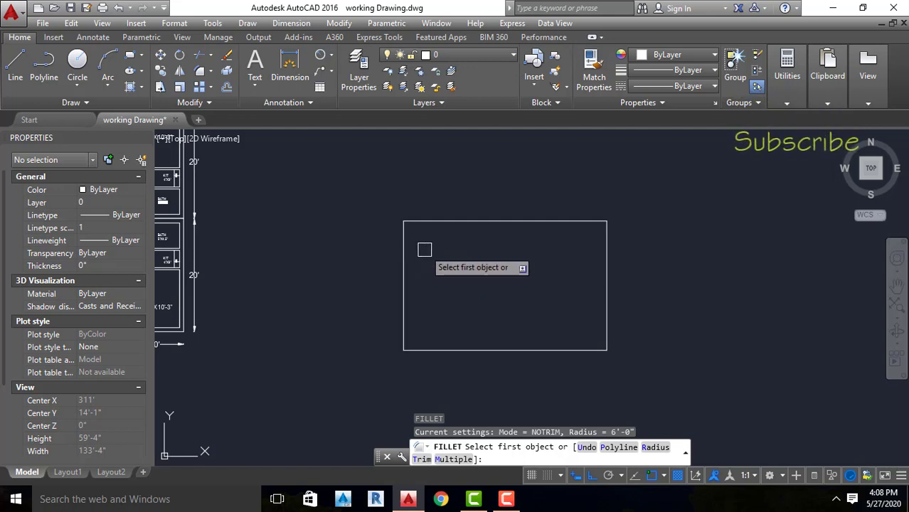
Set the fillet radius to 10' and round the top-left corner via the left and top edges.
left_click(653, 448)
type("10'")
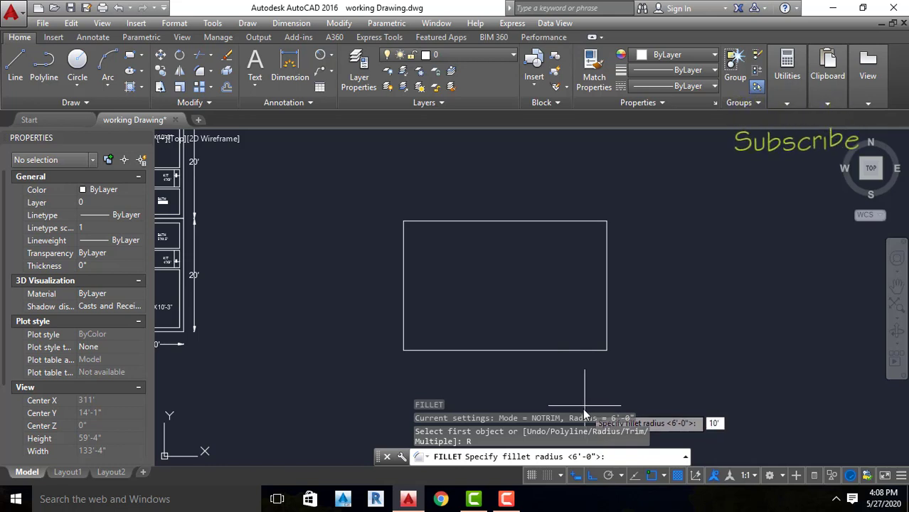
key("Return")
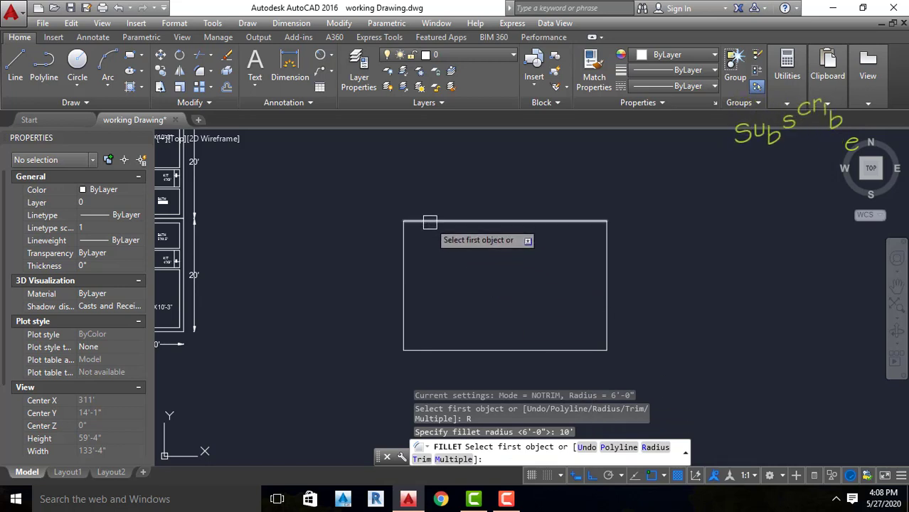
left_click(404, 258)
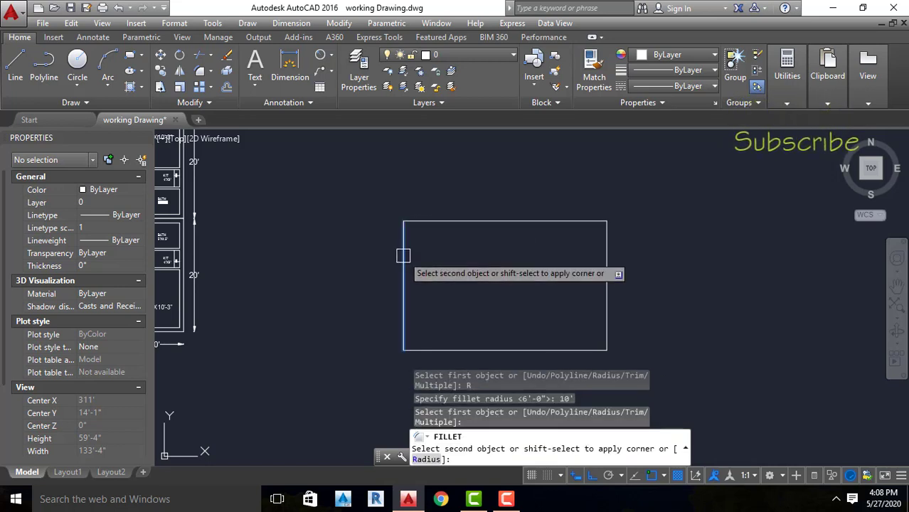
left_click(437, 221)
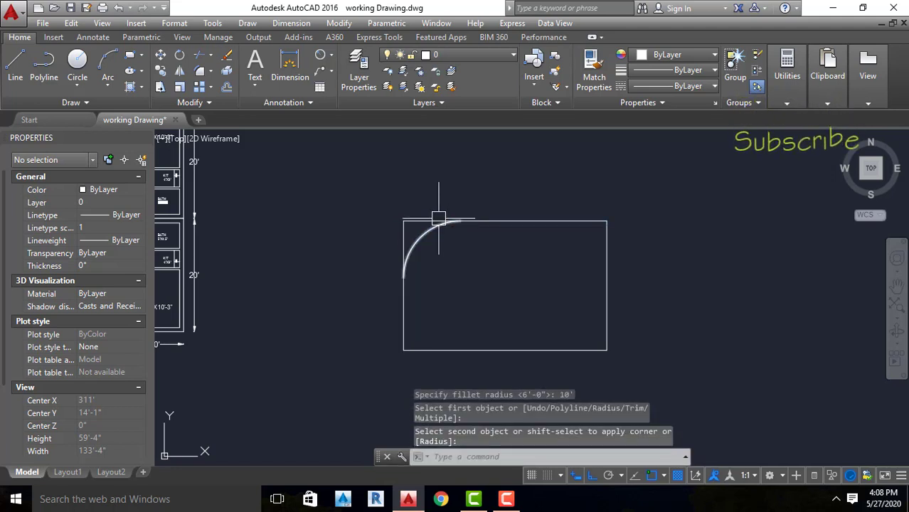
scroll(412, 279, "up", 2)
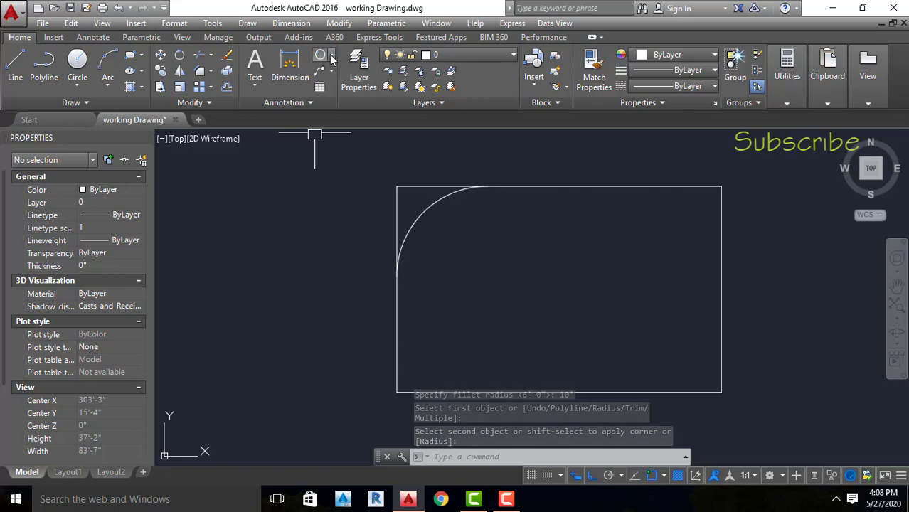
Place an R10' radius dimension on the top-left fillet arc.
left_click(332, 55)
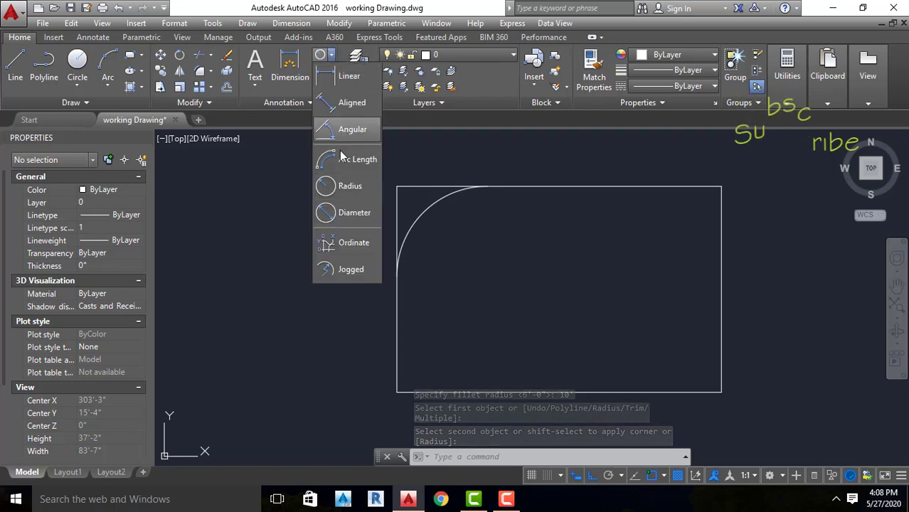
left_click(349, 187)
left_click(430, 208)
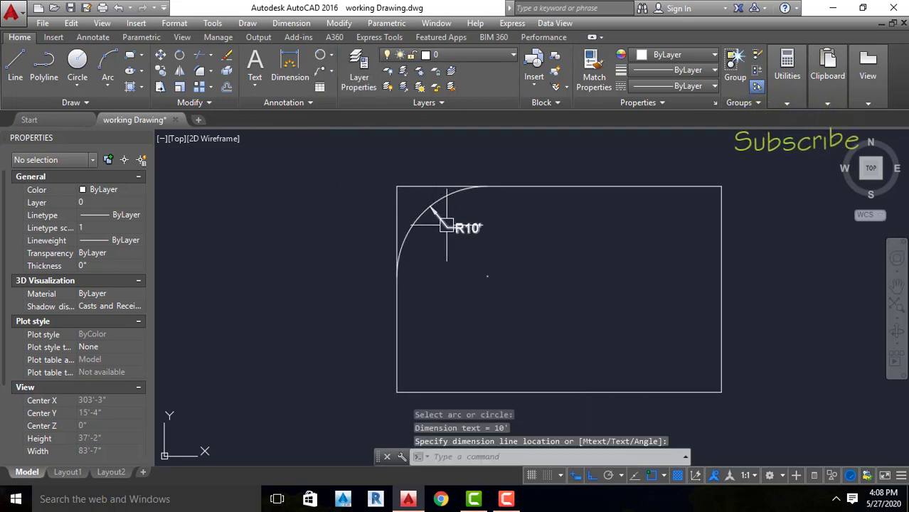
scroll(445, 235, "up", 2)
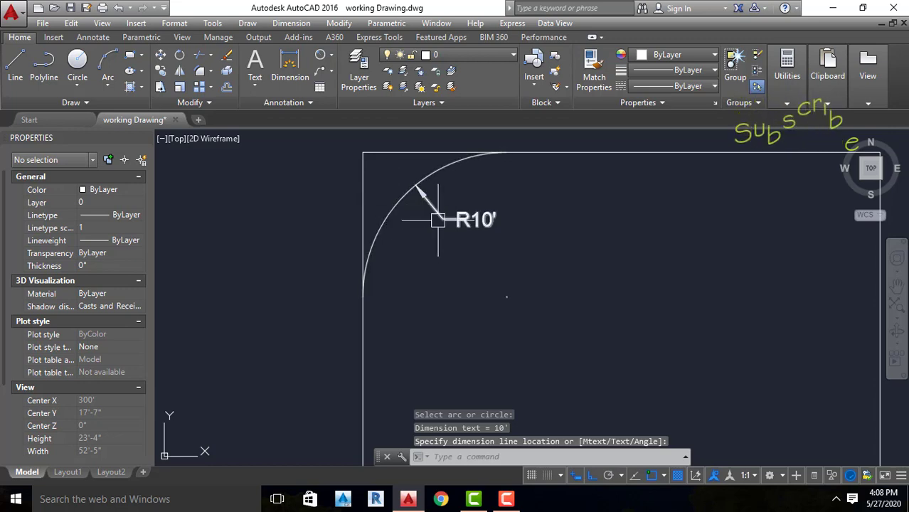
scroll(422, 217, "down", 1)
scroll(426, 216, "down", 1)
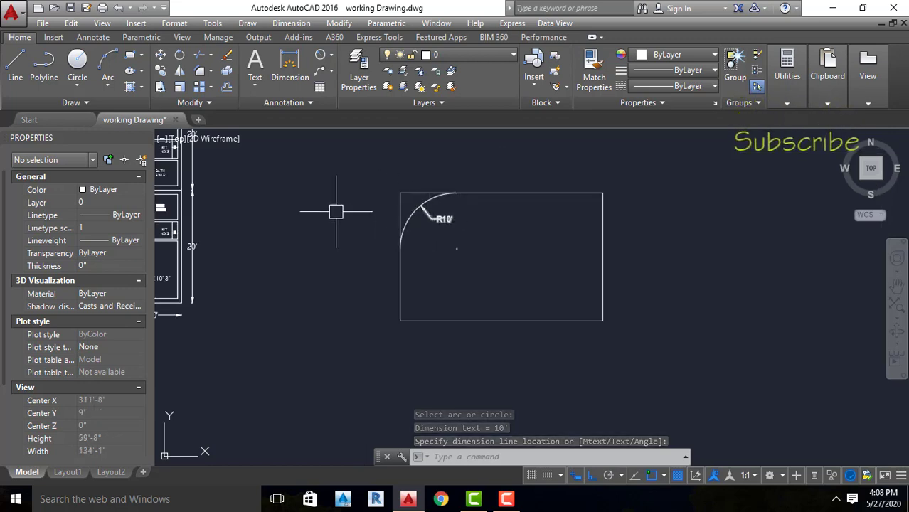
scroll(306, 199, "down", 1)
scroll(391, 199, "down", 1)
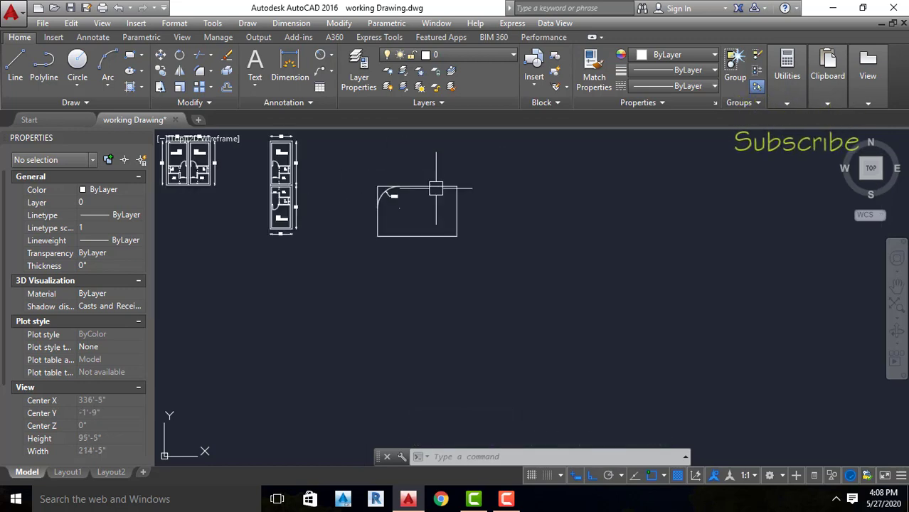
scroll(396, 195, "up", 1)
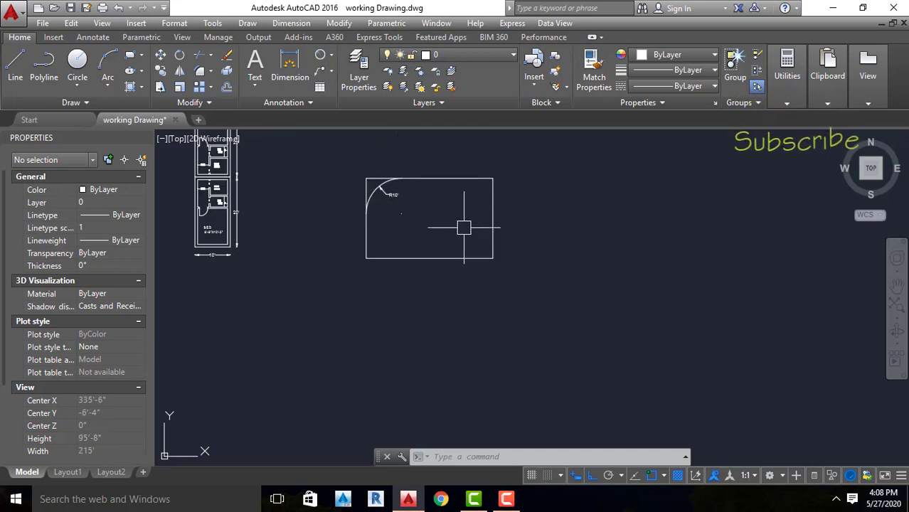
key("Escape")
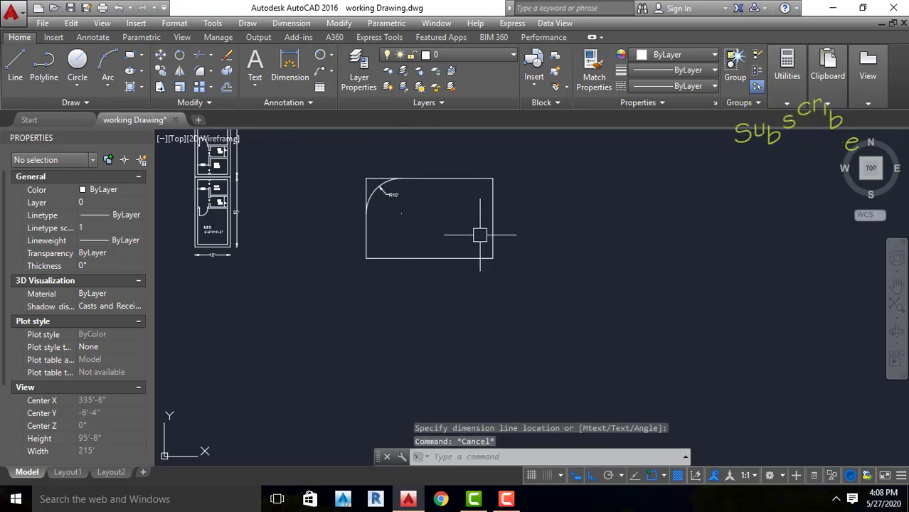
Restart FILLET in Multiple mode with a 10' radius.
type("f")
key("Return")
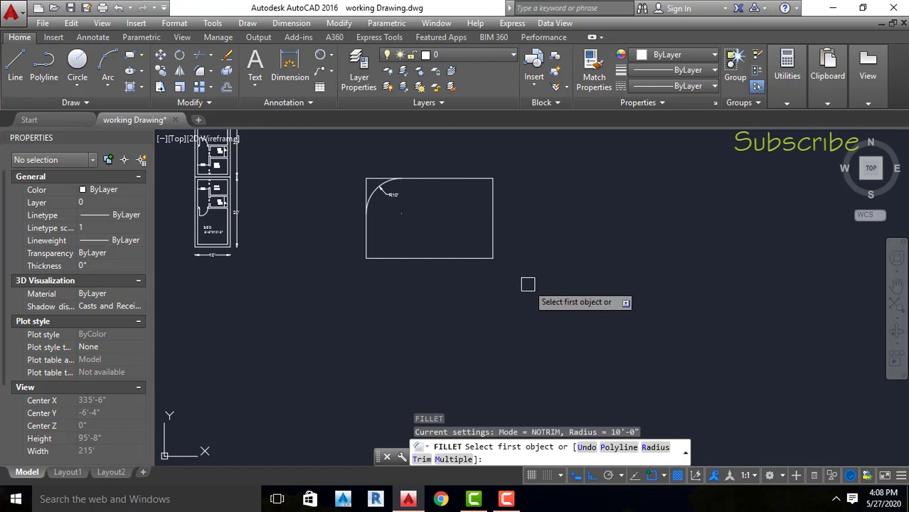
left_click(453, 460)
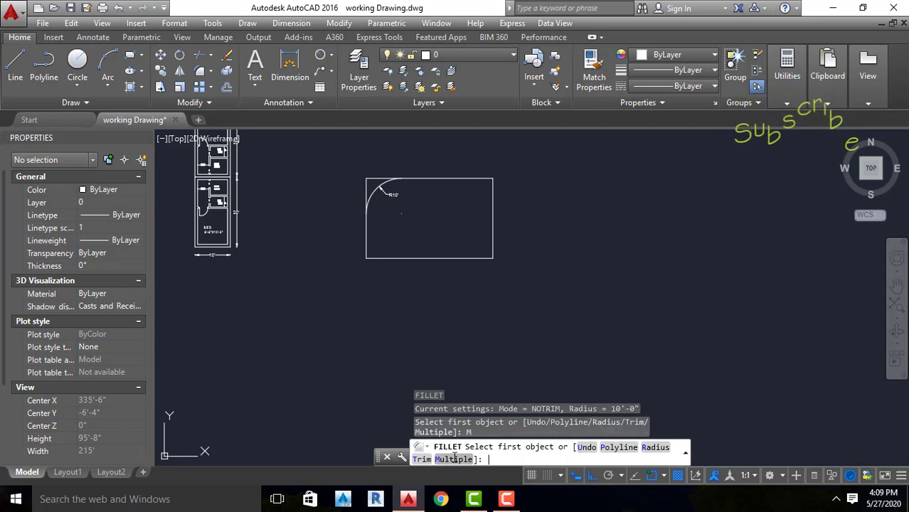
left_click(655, 446)
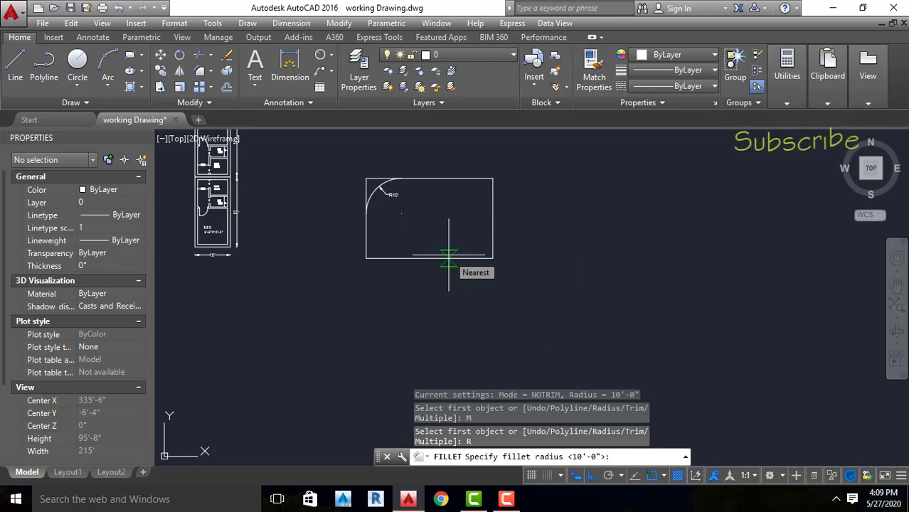
type("10")
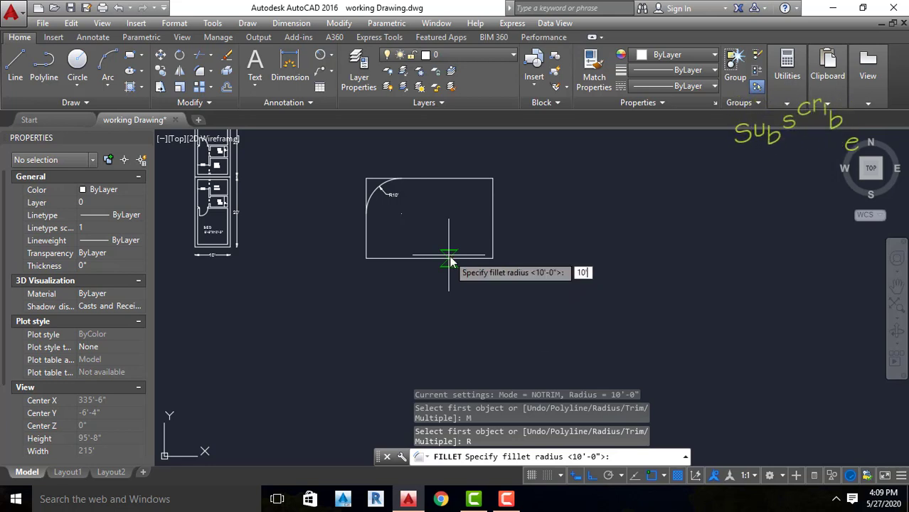
key("Return")
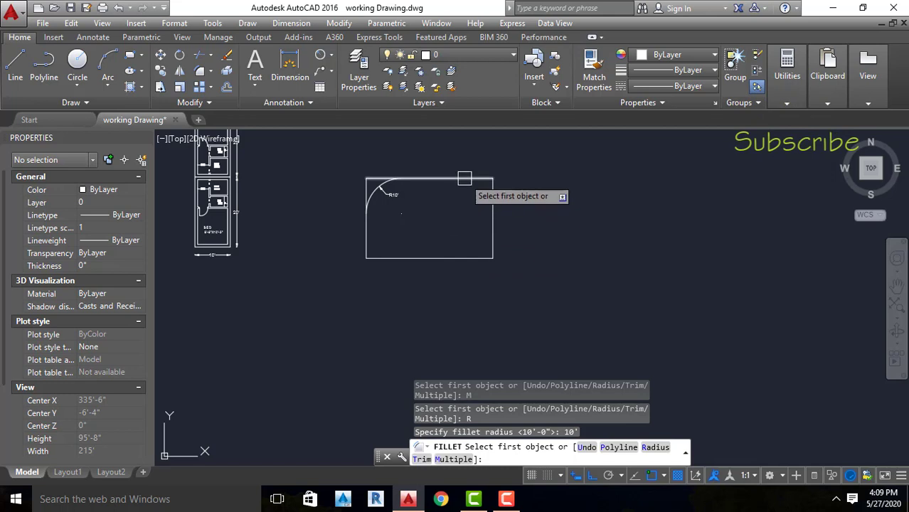
Round the top-right, bottom-right and bottom-left corners with 10' fillets, then end the command.
scroll(466, 178, "up", 4)
left_click(467, 179)
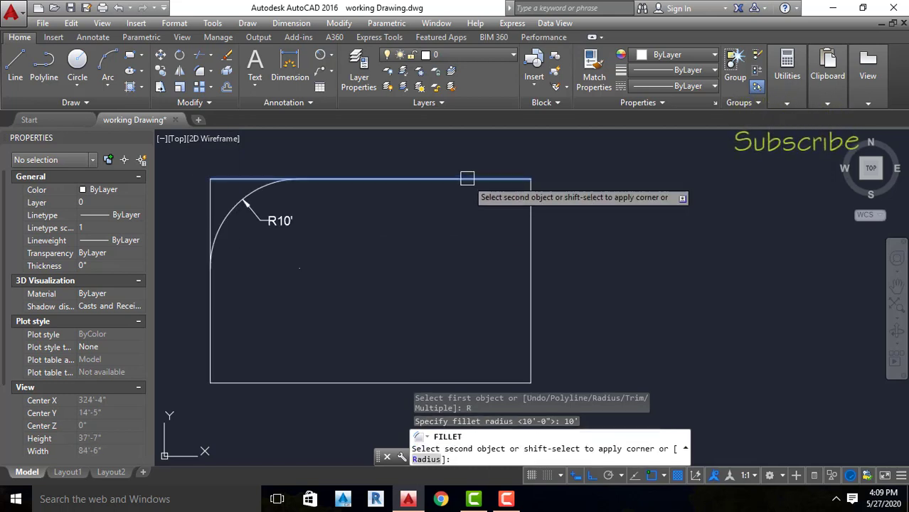
left_click(527, 221)
key("Return")
scroll(530, 200, "down", 4)
left_click(531, 270)
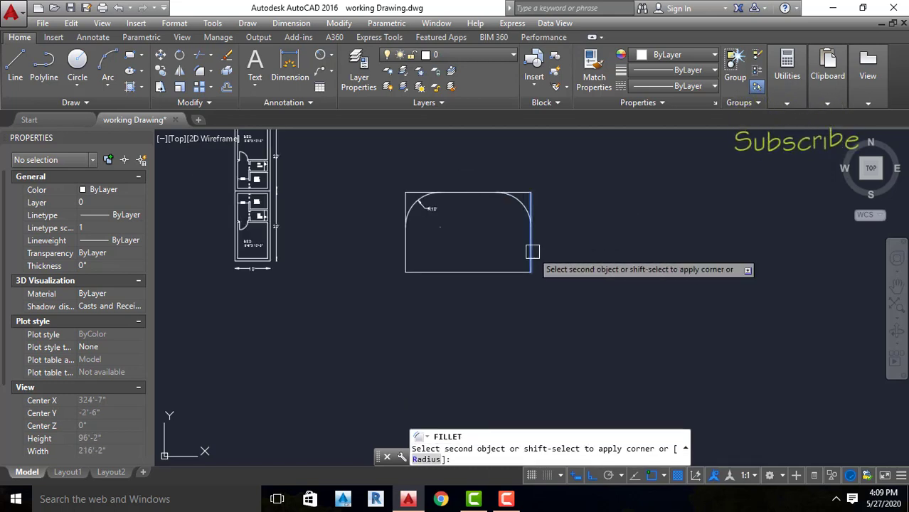
left_click(498, 271)
key("Return")
left_click(422, 270)
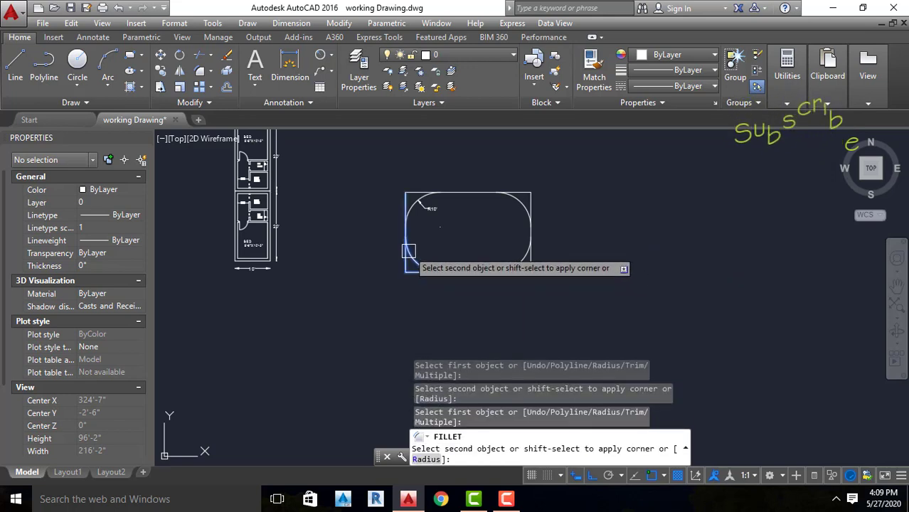
left_click(407, 237)
key("Return")
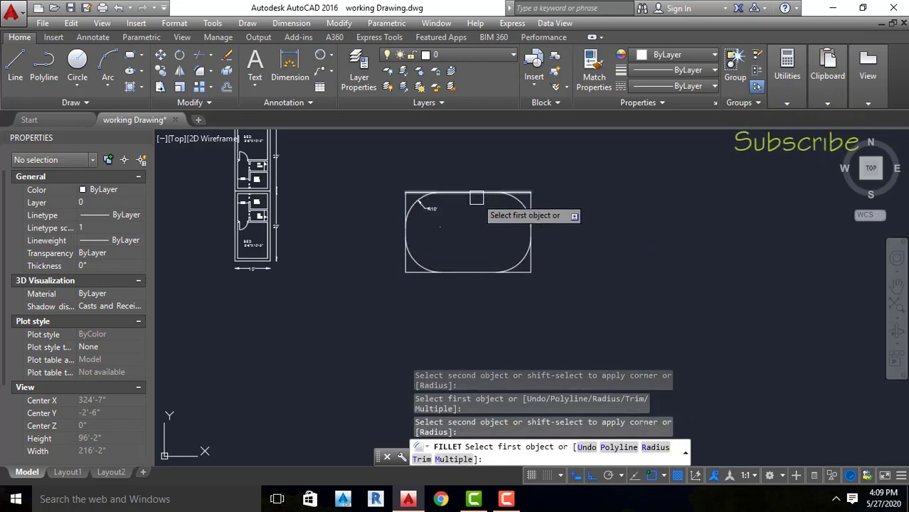
scroll(480, 198, "up", 2)
scroll(508, 195, "up", 1)
key("Escape")
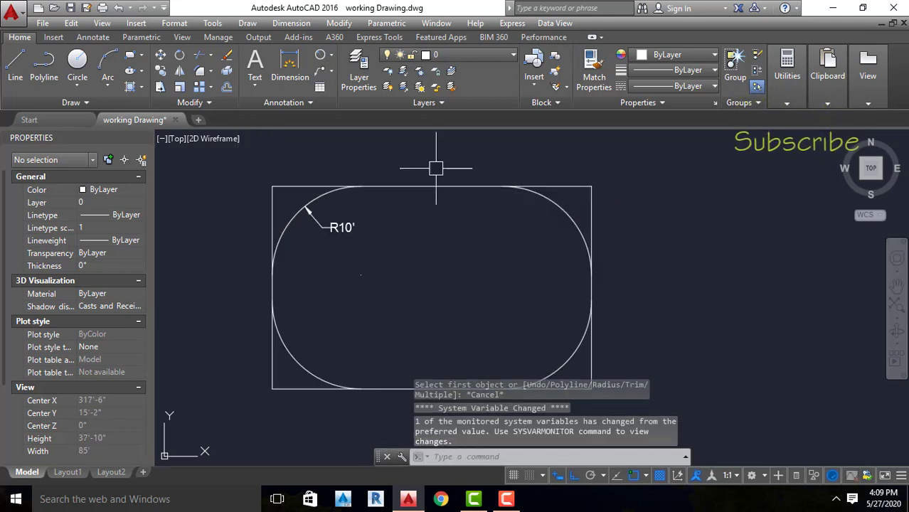
Zoom in and out to inspect the R10' rounded rectangle.
scroll(419, 162, "down", 1)
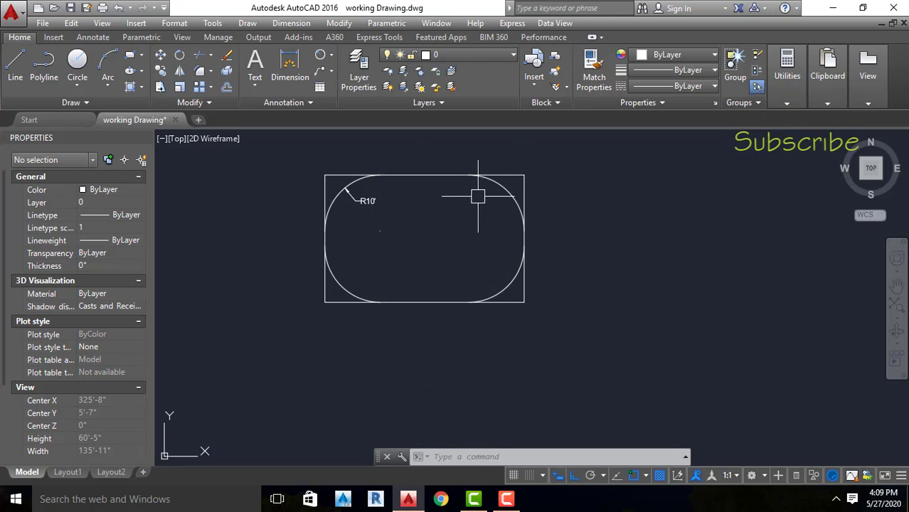
scroll(427, 195, "down", 2)
scroll(384, 186, "up", 3)
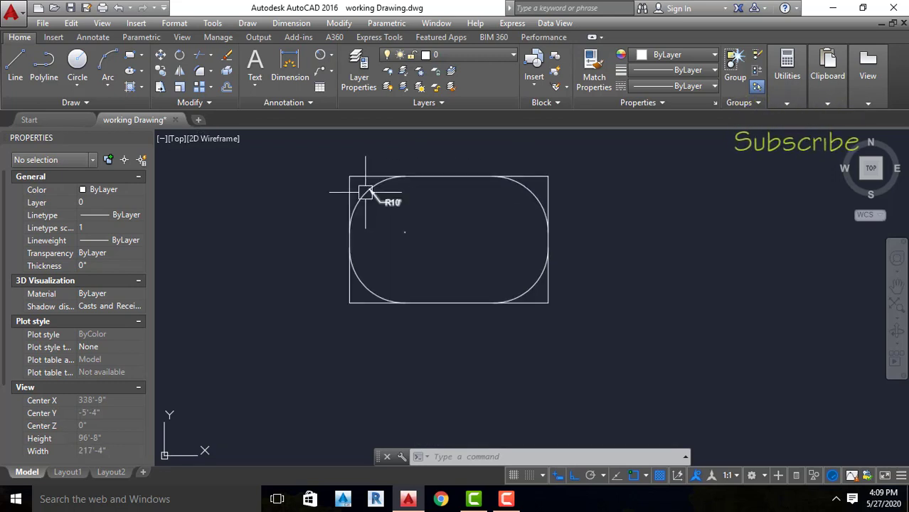
scroll(335, 174, "up", 2)
scroll(324, 173, "down", 1)
scroll(317, 176, "down", 2)
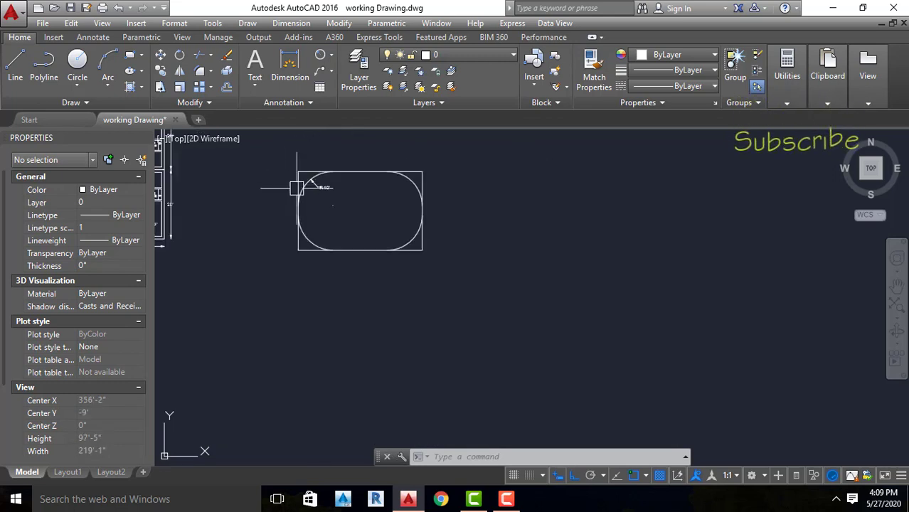
scroll(370, 182, "down", 2)
scroll(480, 191, "down", 1)
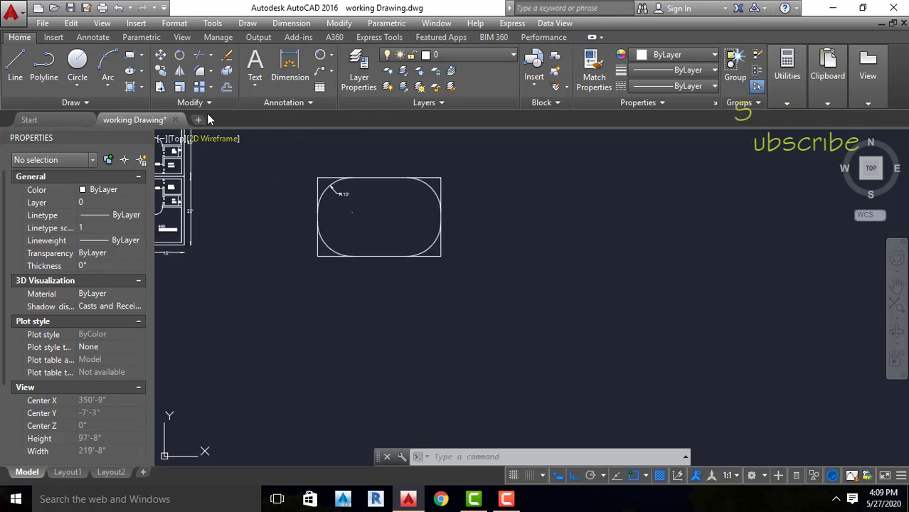
Draw a second rectangle to the right of the rounded one.
left_click(130, 54)
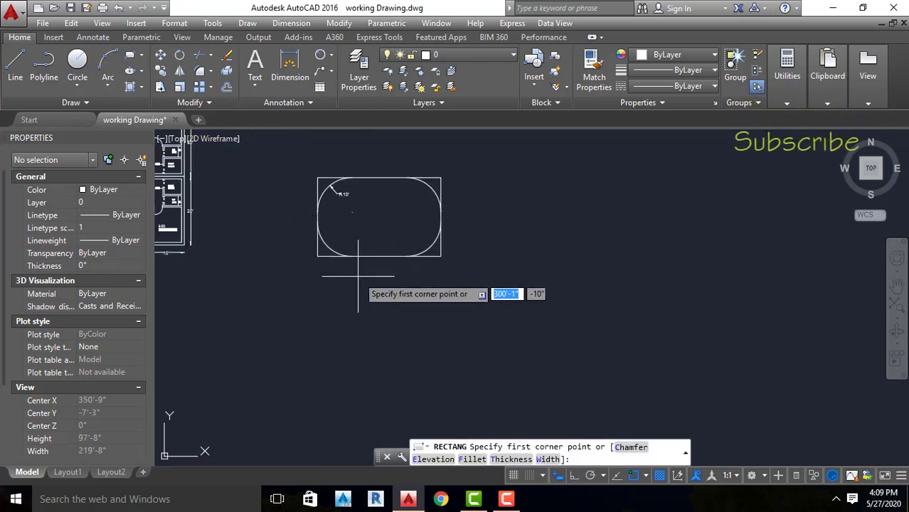
scroll(358, 276, "down", 2)
left_click(489, 225)
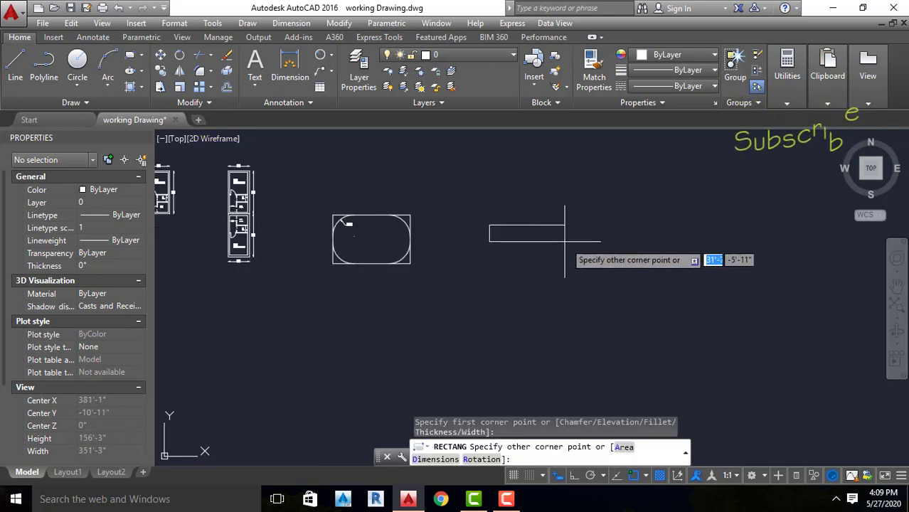
left_click(632, 304)
key("Escape")
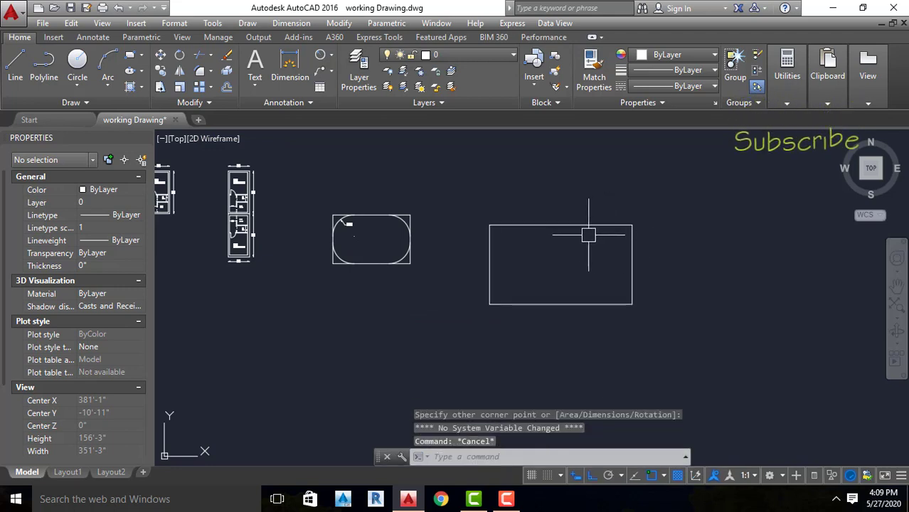
type("f")
Set FILLET to Trim mode with a 15' radius, round the top-right corner, then undo it.
key("Return")
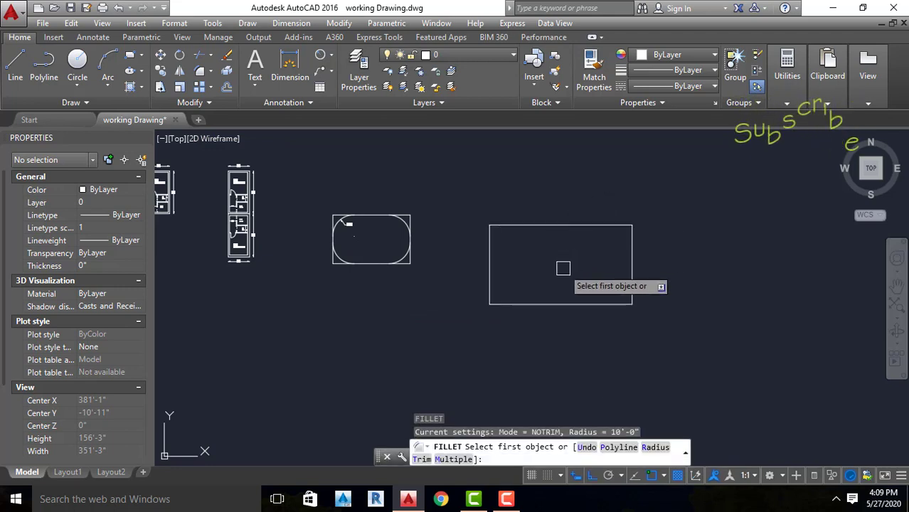
left_click(423, 459)
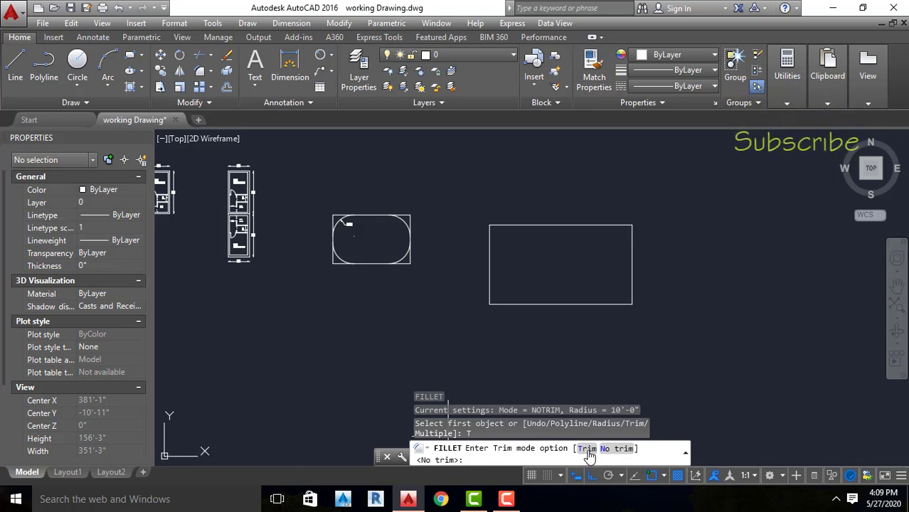
left_click(587, 450)
left_click(655, 448)
type("15'")
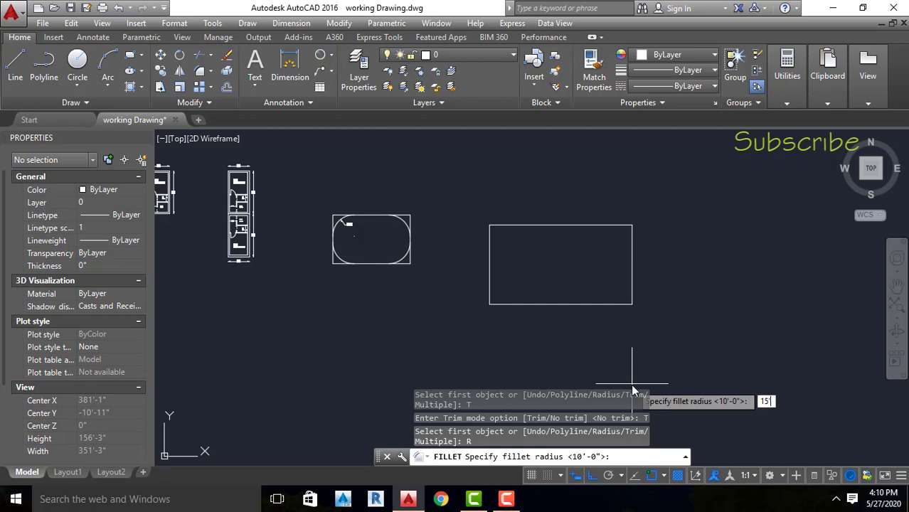
key("Return")
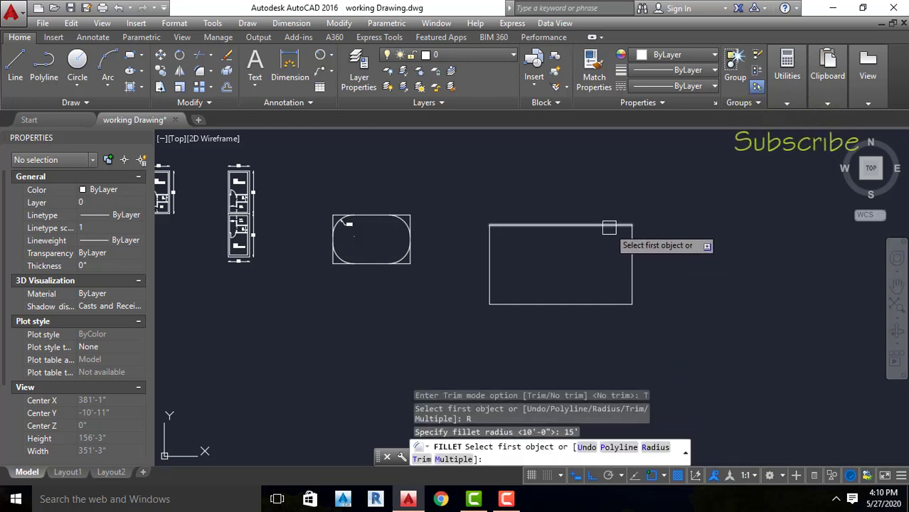
left_click(608, 228)
left_click(631, 257)
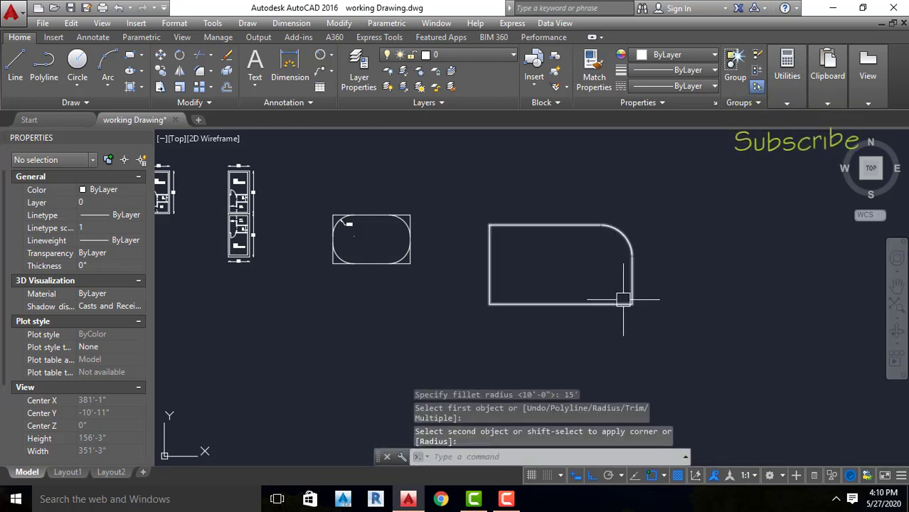
scroll(625, 231, "up", 4)
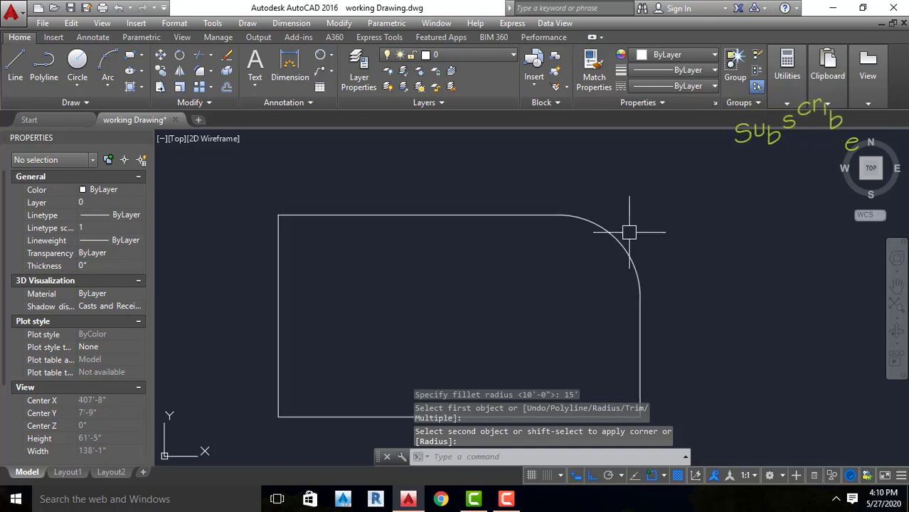
scroll(535, 191, "down", 2)
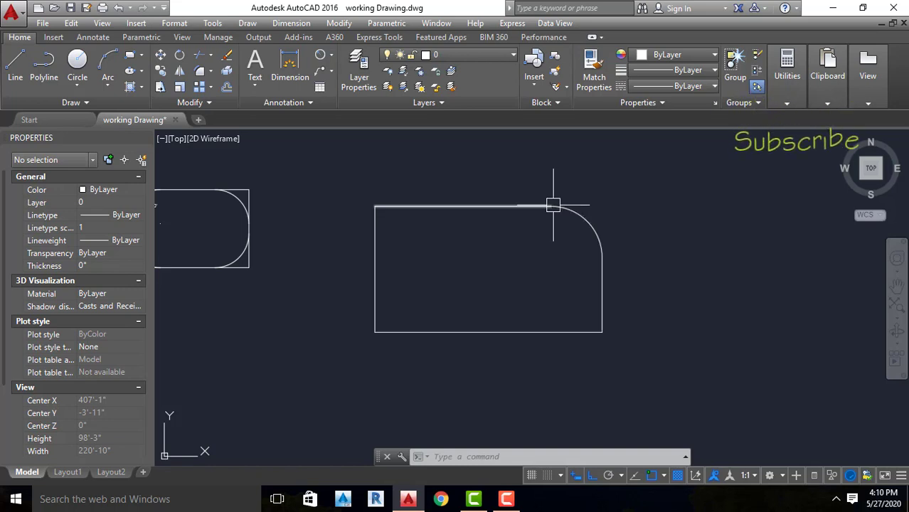
key("ctrl+z")
key("ctrl+z")
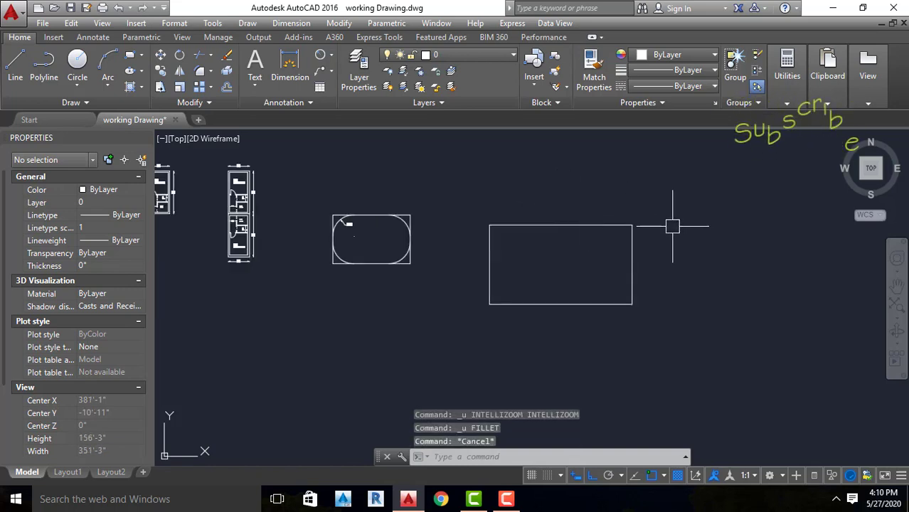
Fillet all four corners of the second rectangle at once with a 12' radius using the Polyline option.
type("f")
key("Return")
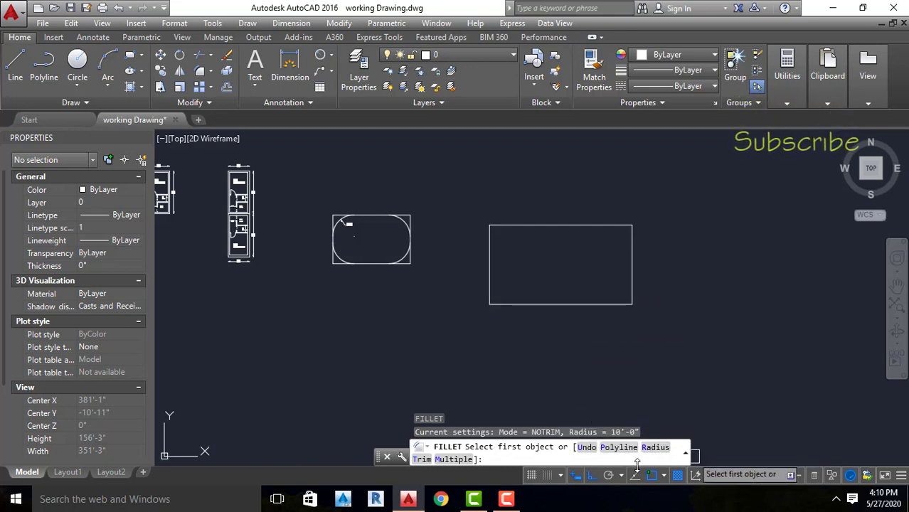
left_click(617, 448)
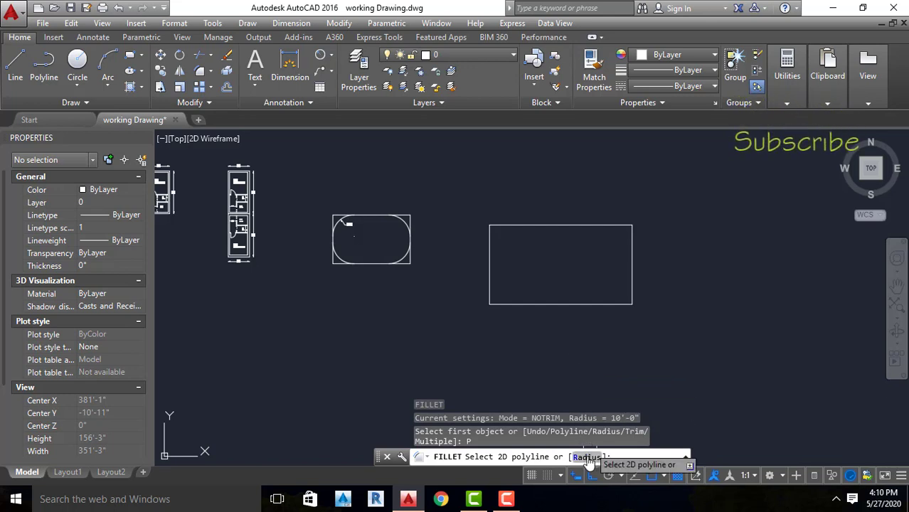
left_click(587, 457)
type("12")
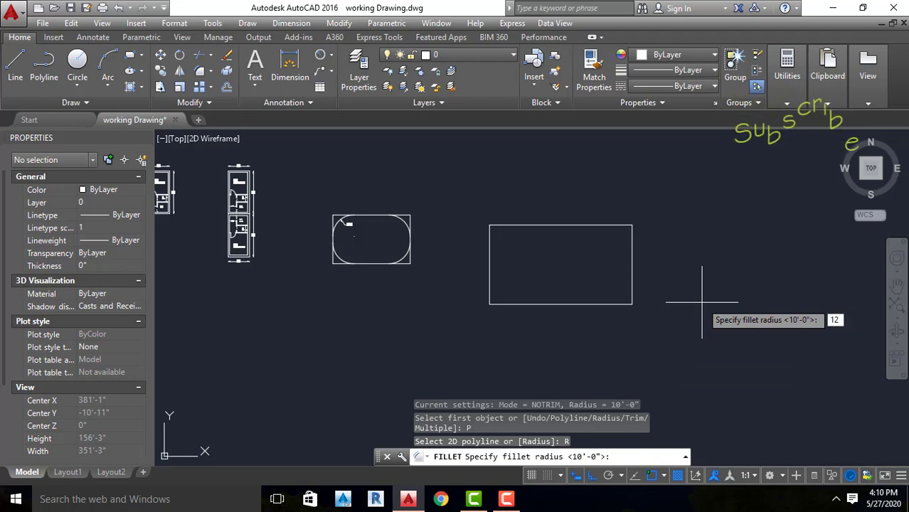
key("Return")
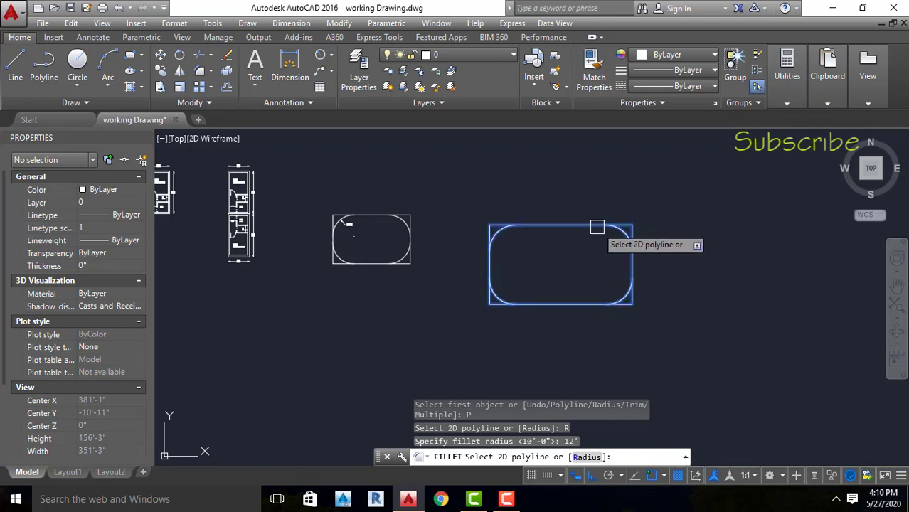
scroll(591, 224, "up", 2)
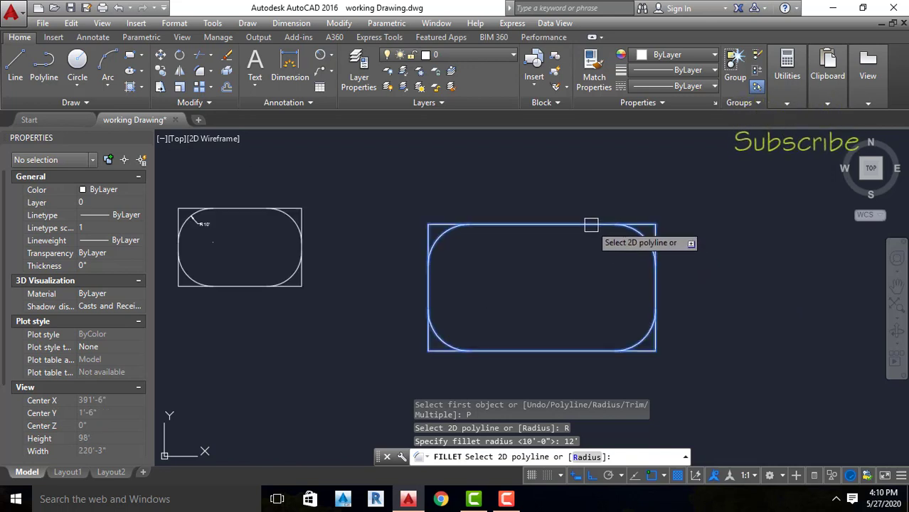
left_click(591, 224)
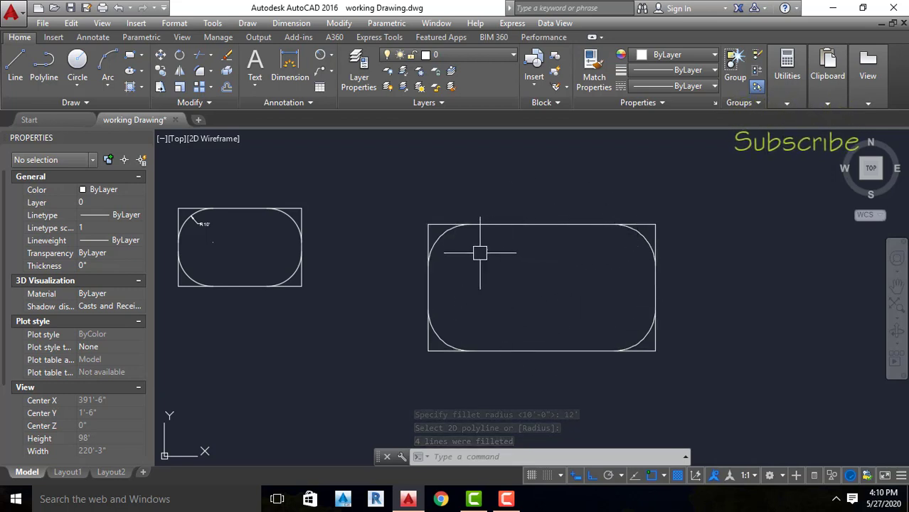
scroll(434, 223, "up", 2)
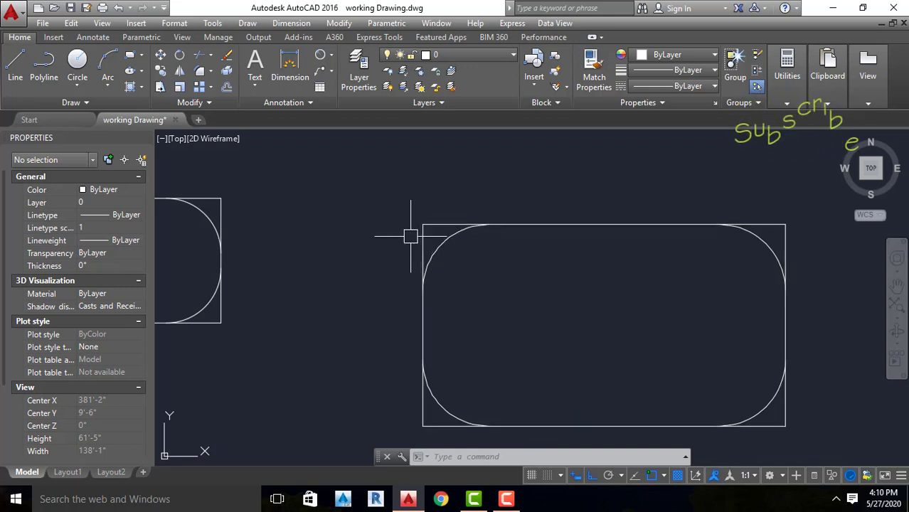
scroll(410, 222, "down", 4)
Draw a third rectangle to the right of the rounded rectangle.
scroll(410, 222, "down", 3)
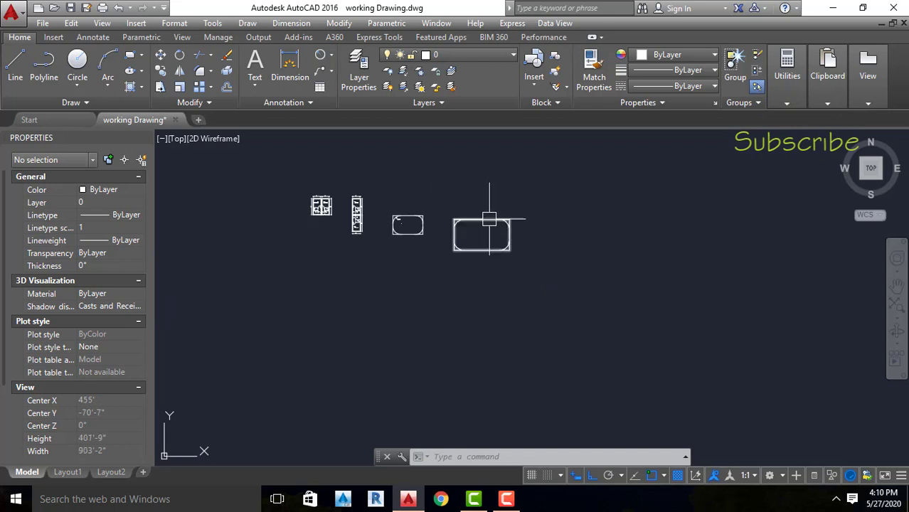
scroll(447, 224, "up", 1)
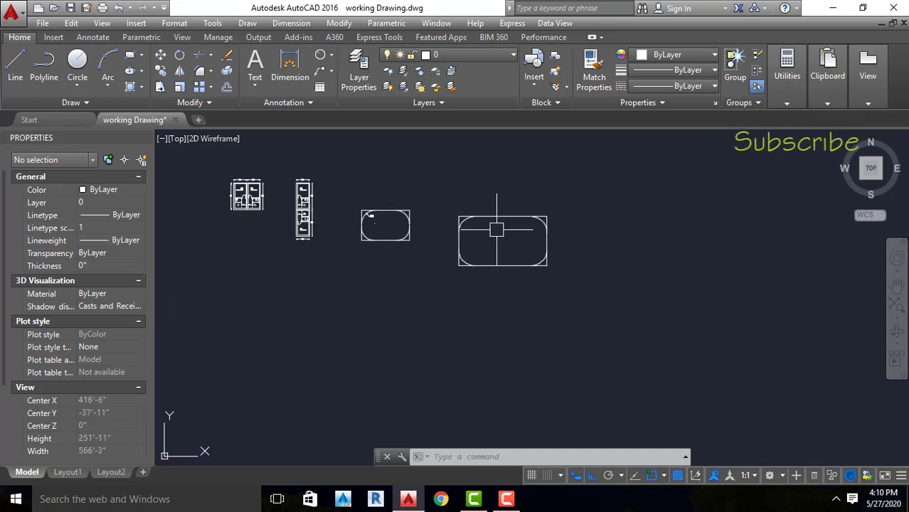
left_click(210, 72)
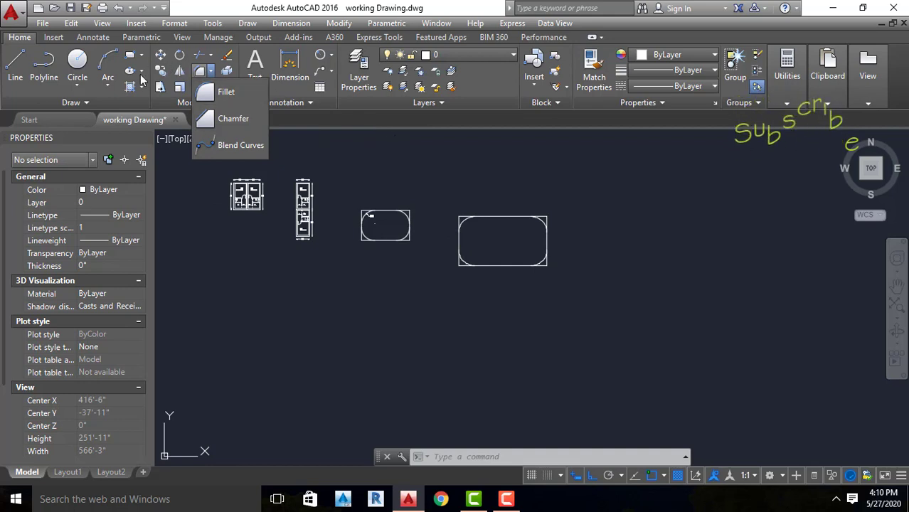
key("Escape")
left_click(130, 55)
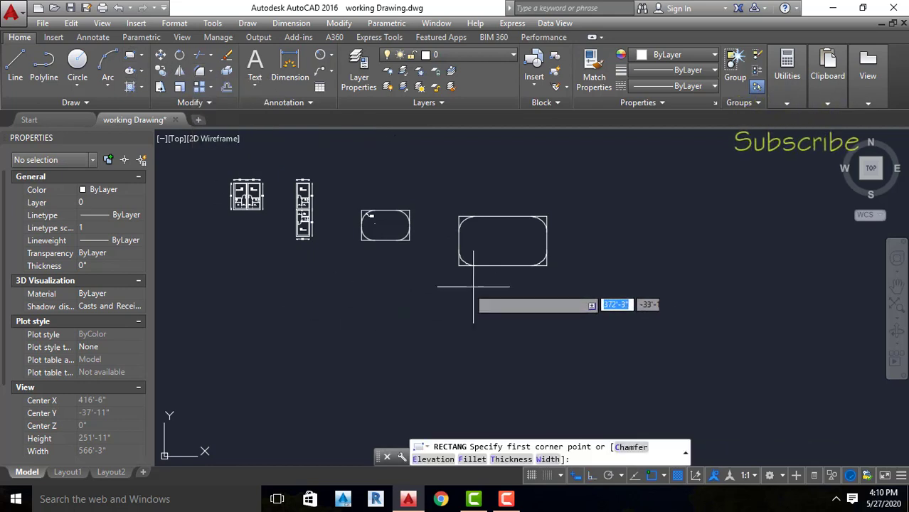
scroll(383, 281, "down", 2)
left_click(543, 241)
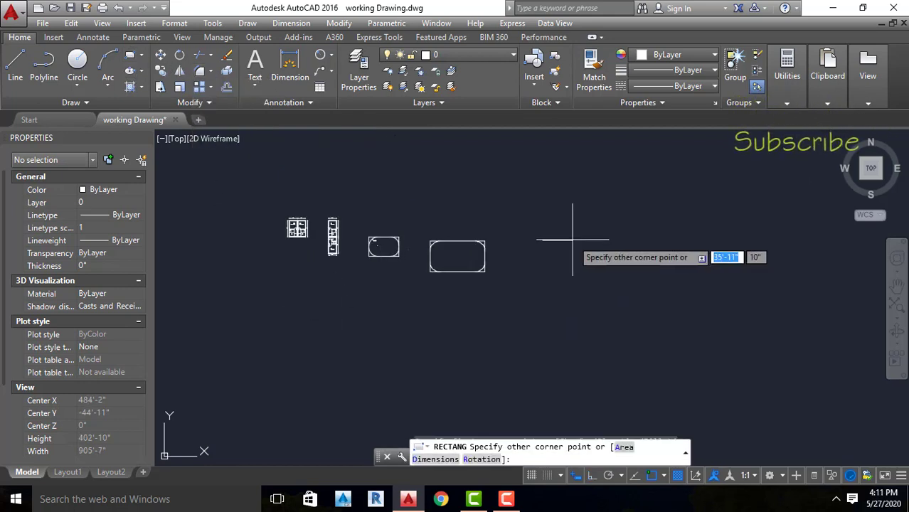
left_click(621, 283)
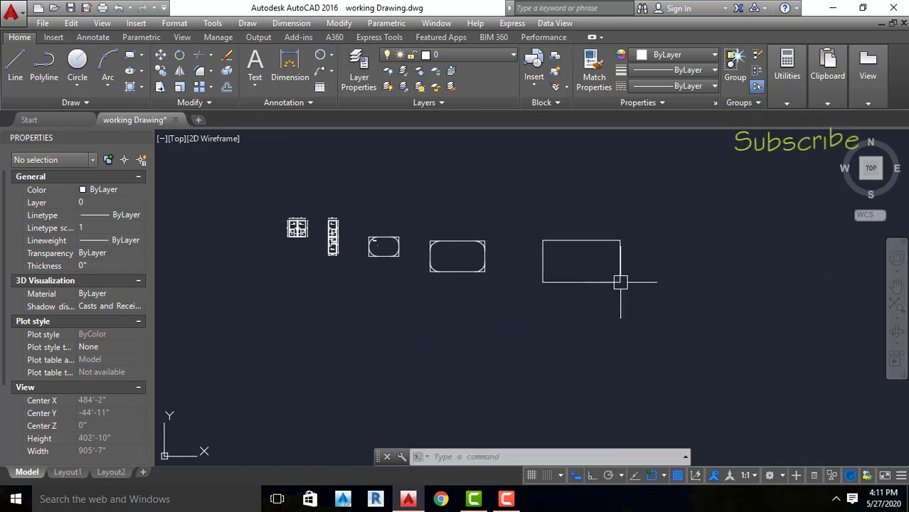
key("Escape")
key("Escape")
key("Escape")
scroll(455, 267, "up", 2)
Start CHAMFER in Multiple mode with both chamfer distances set to 8'.
type("CHA")
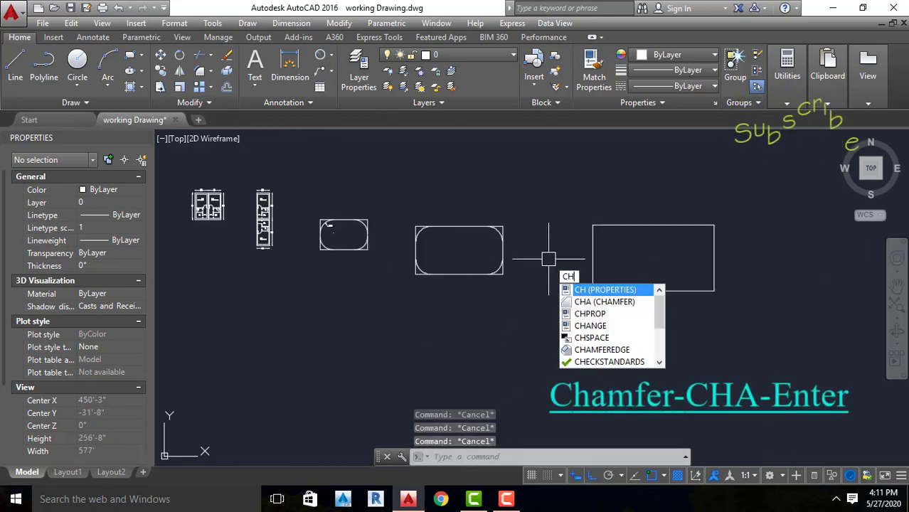
key("Return")
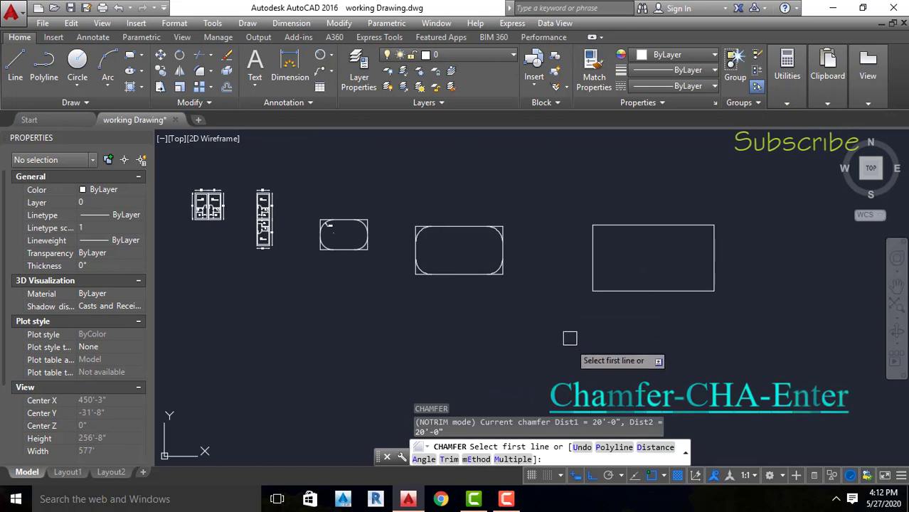
left_click(512, 459)
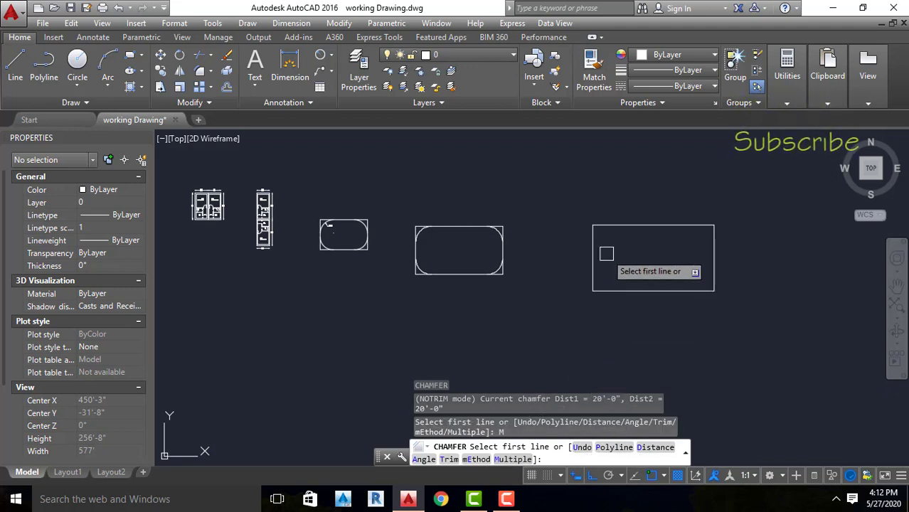
left_click(655, 448)
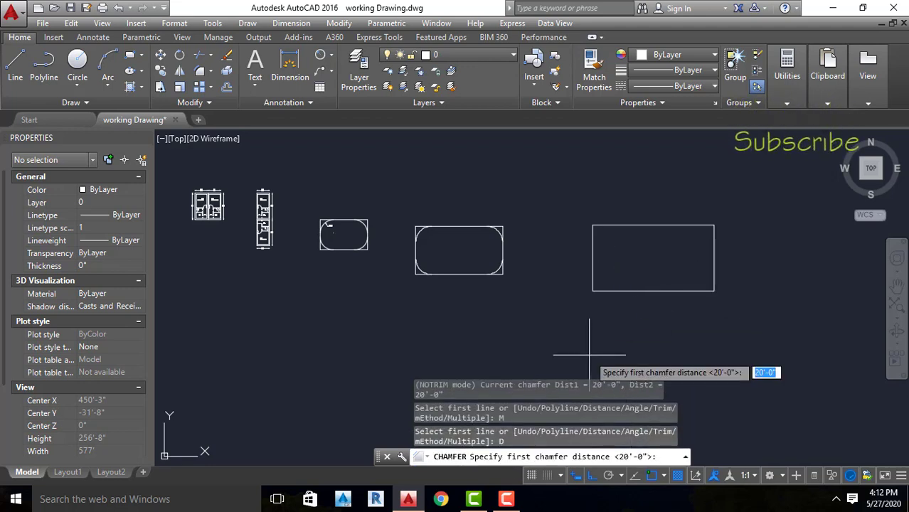
type("8'")
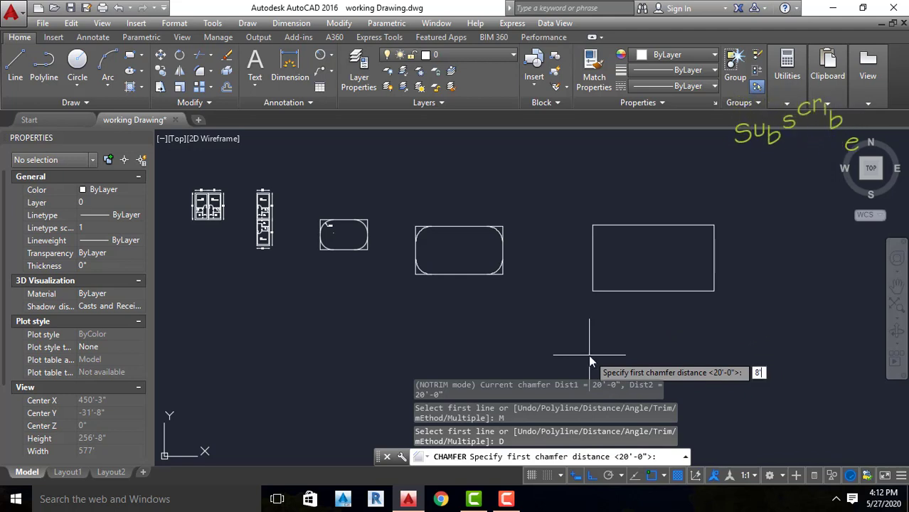
key("Return")
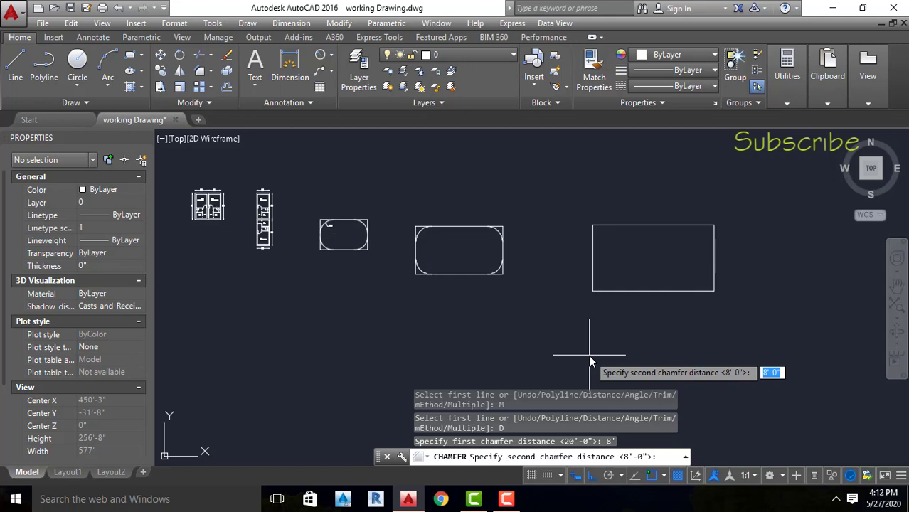
type("8'")
key("Return")
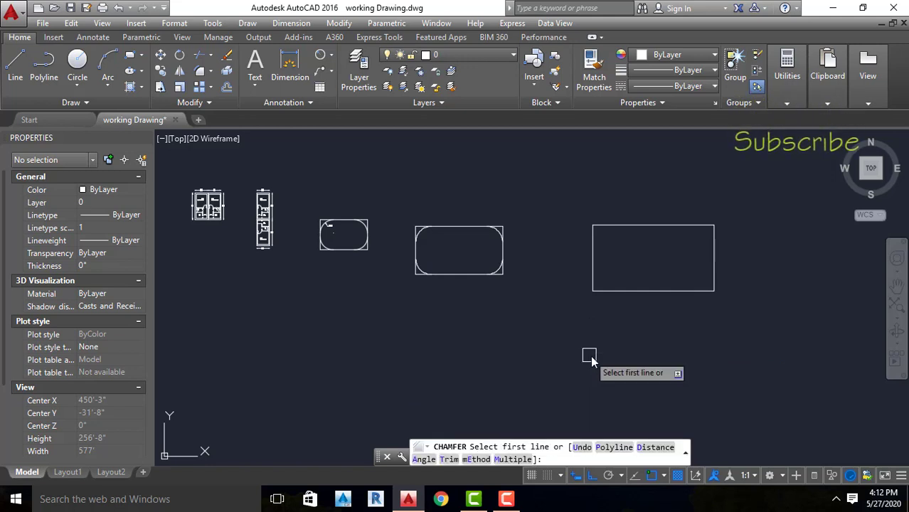
Chamfer the new rectangle's top-left, top-right, bottom-right and bottom-left corners by picking each edge pair.
left_click(592, 245)
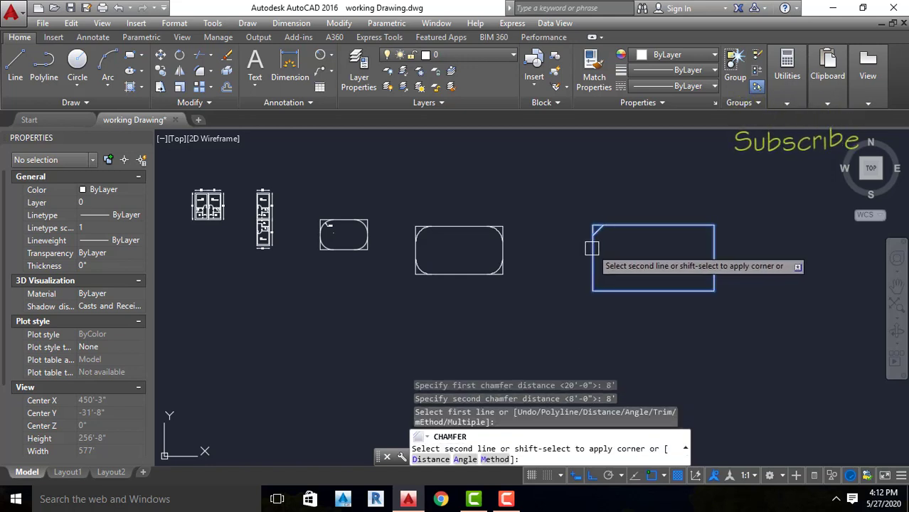
left_click(626, 226)
scroll(590, 238, "up", 7)
scroll(747, 237, "down", 5)
left_click(733, 228)
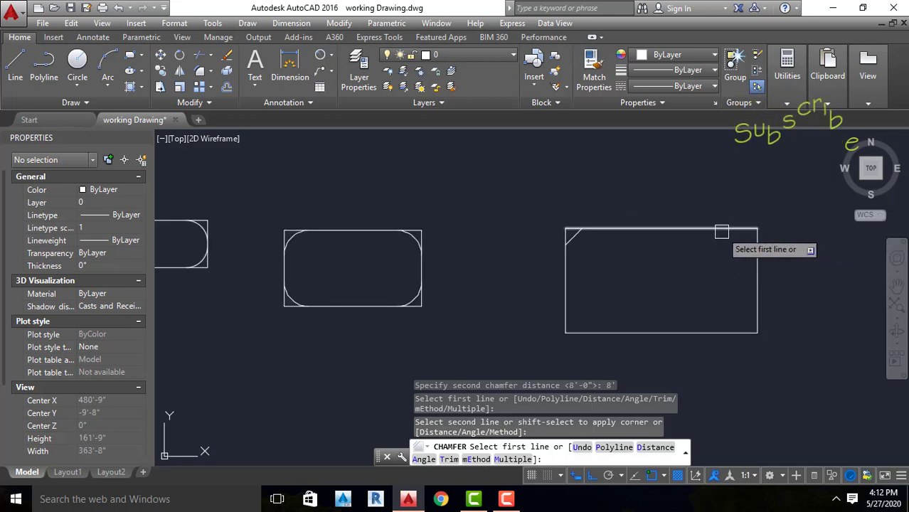
left_click(756, 246)
scroll(738, 279, "down", 3)
scroll(760, 291, "up", 3)
scroll(760, 291, "up", 2)
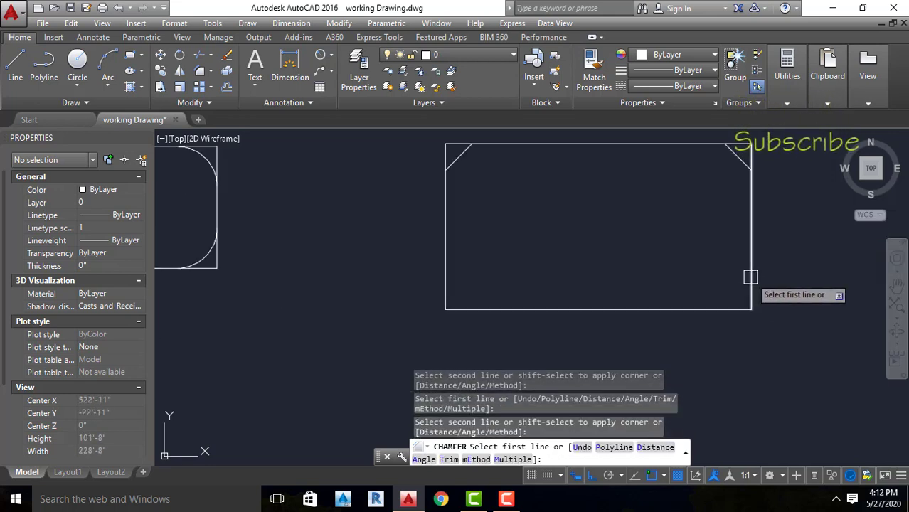
left_click(751, 276)
left_click(643, 305)
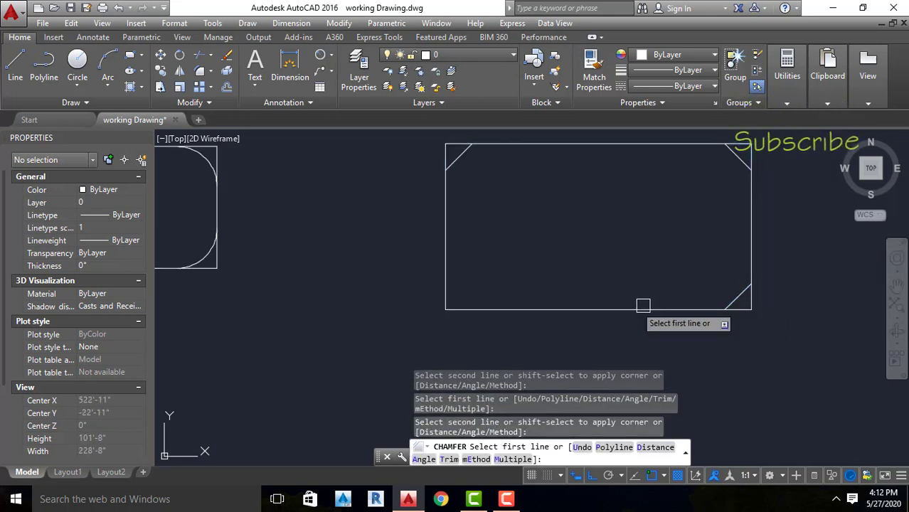
left_click(490, 309)
left_click(446, 283)
scroll(455, 254, "down", 2)
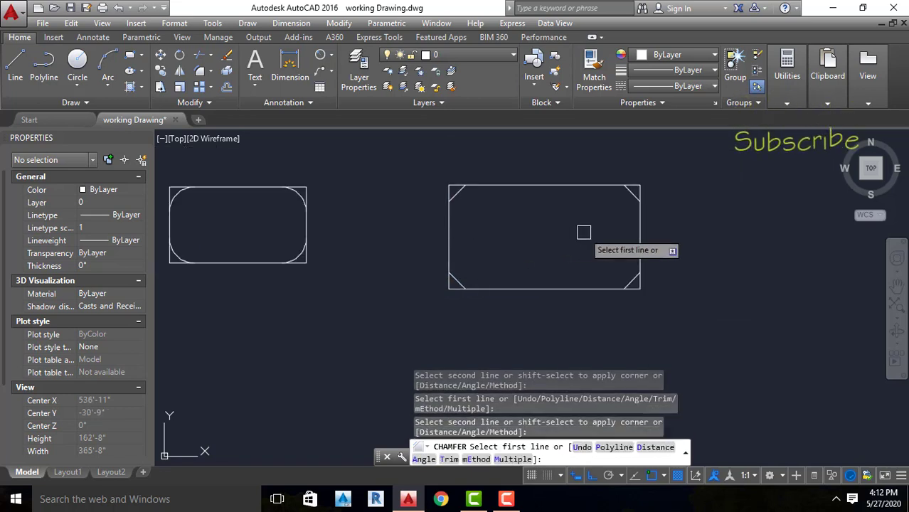
key("Escape")
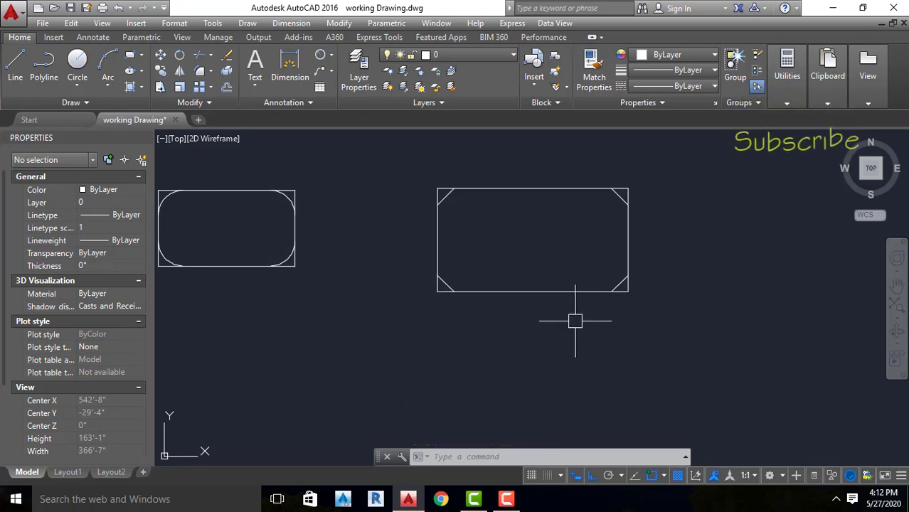
Connect the chamfered rectangle's top edge to the rounded rectangle's lower-left corner with a blend curve.
scroll(557, 299, "down", 2)
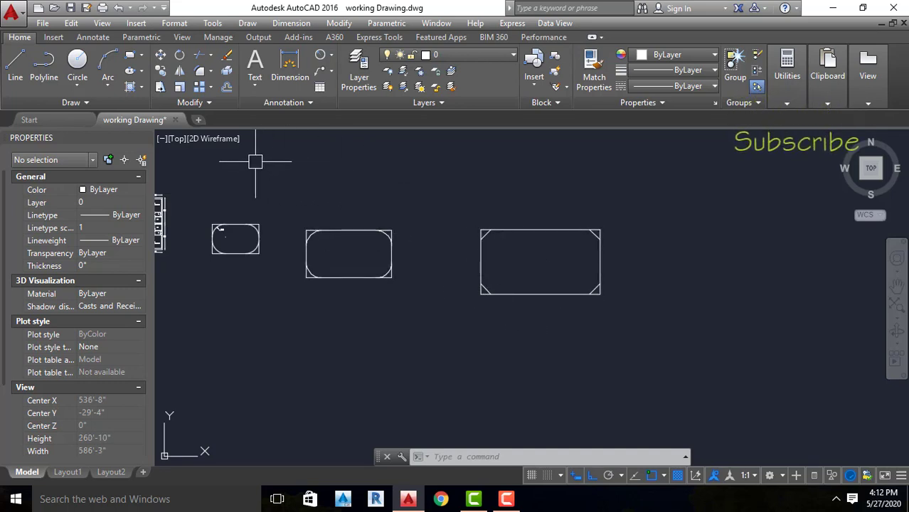
left_click(210, 72)
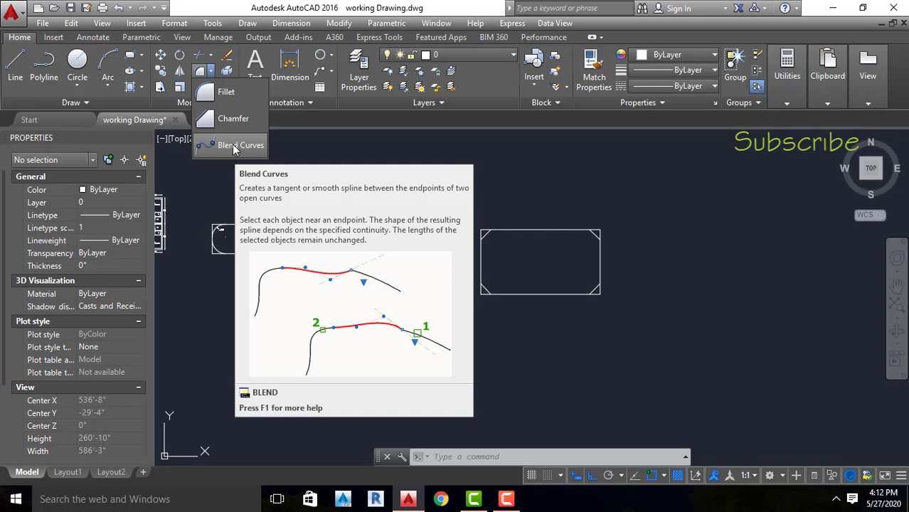
left_click(234, 146)
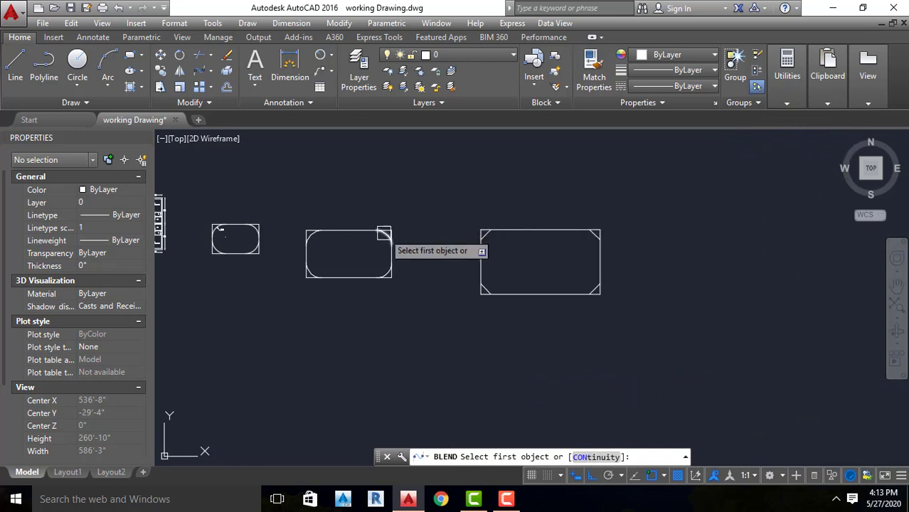
left_click(528, 228)
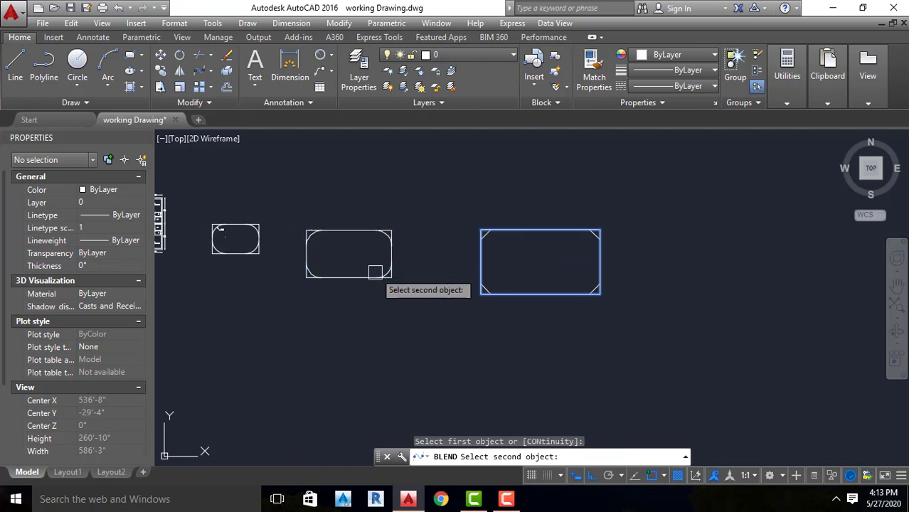
left_click(314, 279)
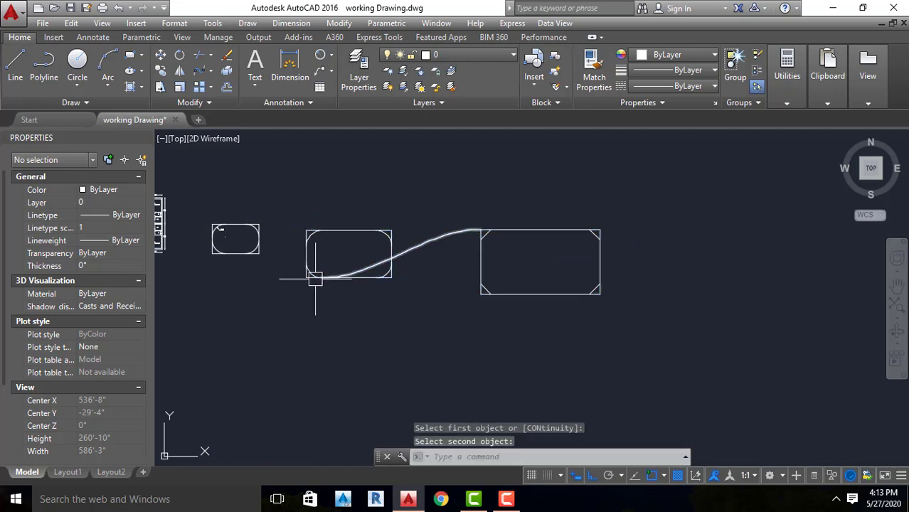
scroll(383, 268, "up", 4)
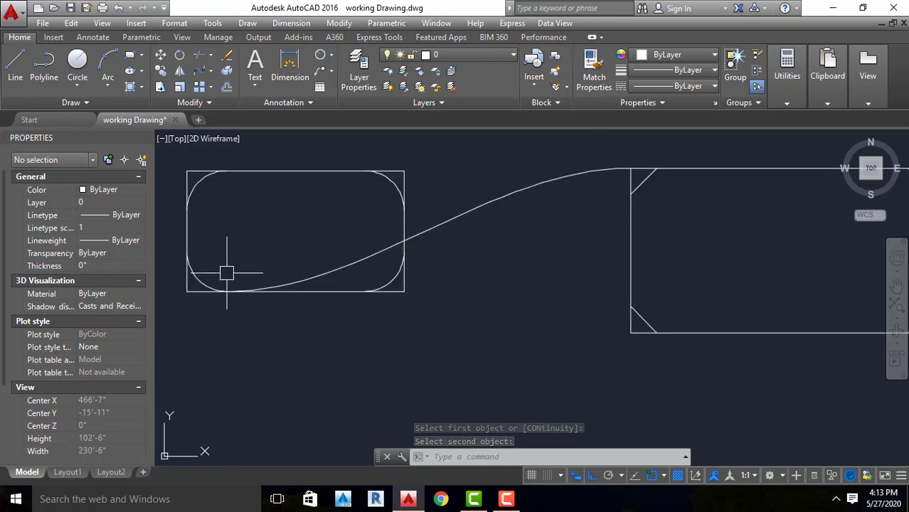
scroll(661, 206, "down", 2)
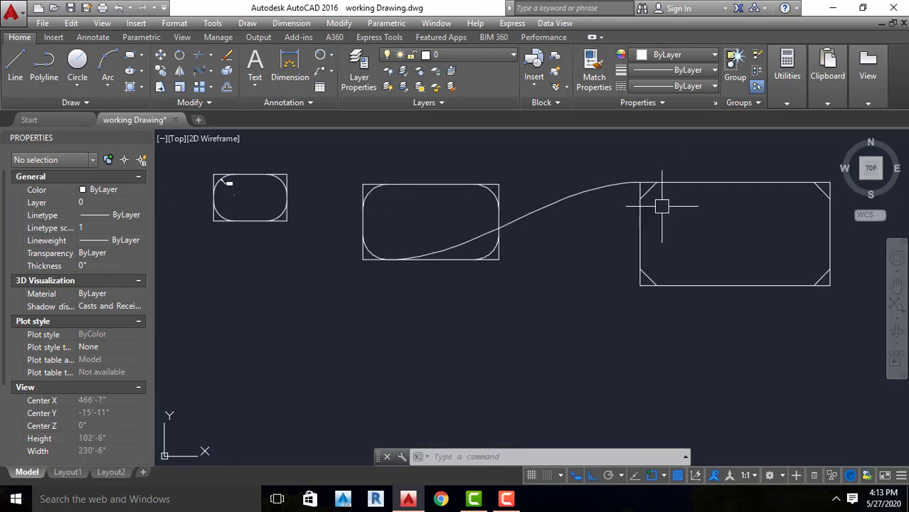
scroll(662, 206, "down", 1)
type("blend")
key("Return")
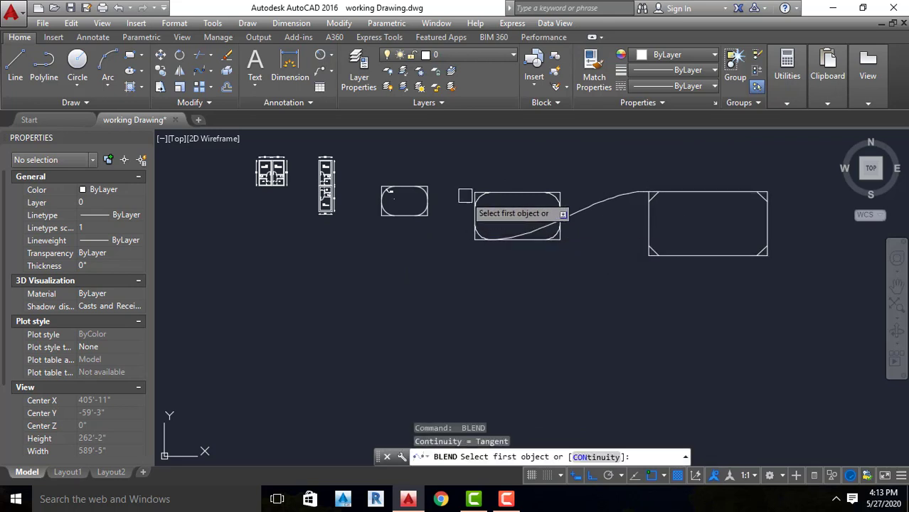
Blend the middle 12'-rounded rectangle to the small rounded rectangle with a second spline.
left_click(491, 193)
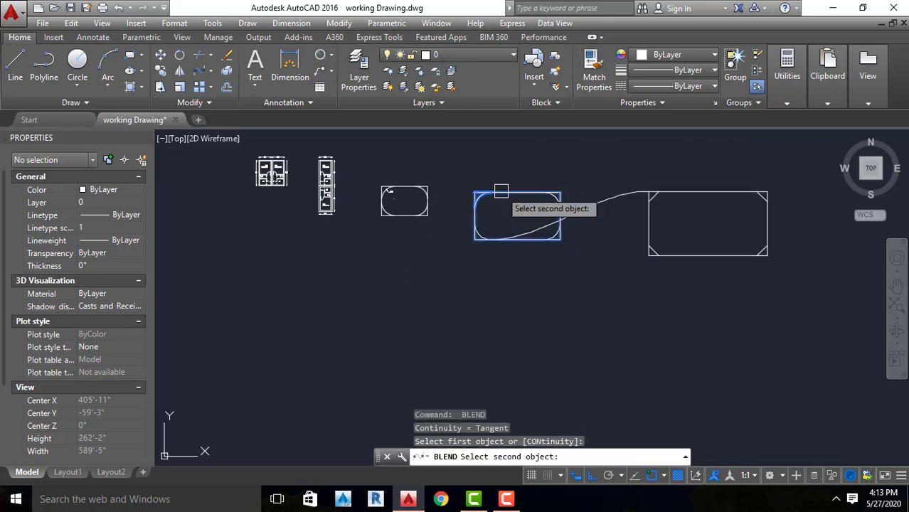
left_click(493, 190)
key("Escape")
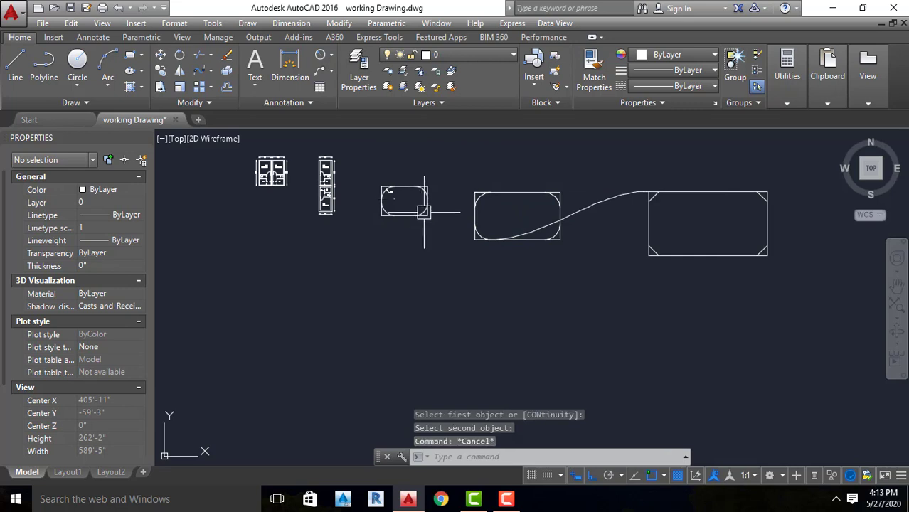
left_click(206, 76)
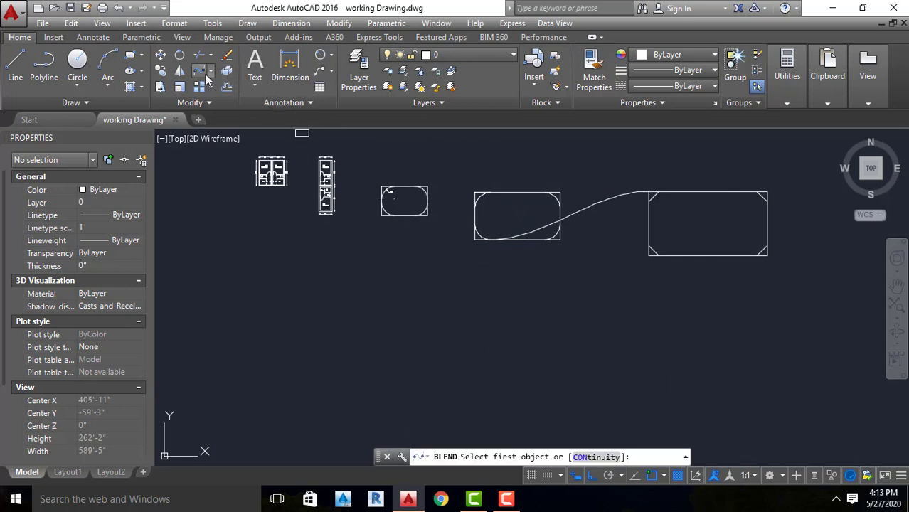
left_click(504, 189)
left_click(384, 212)
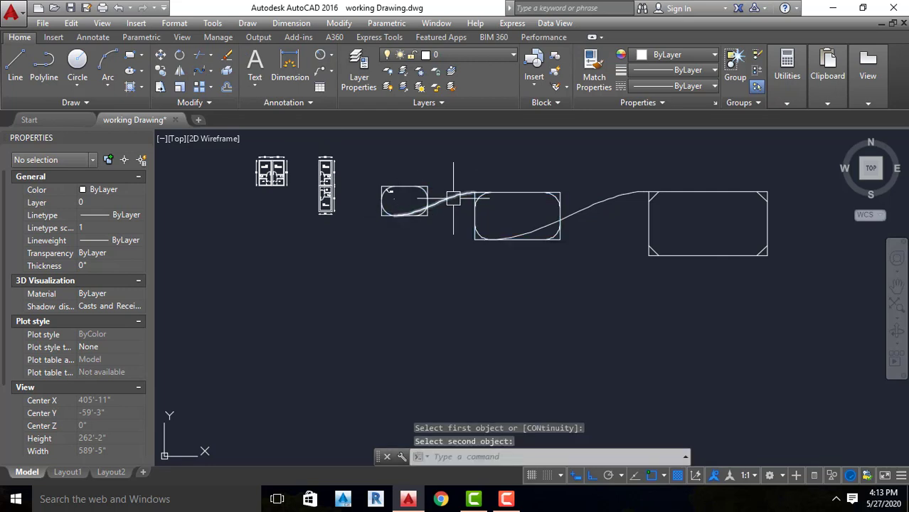
key("Escape")
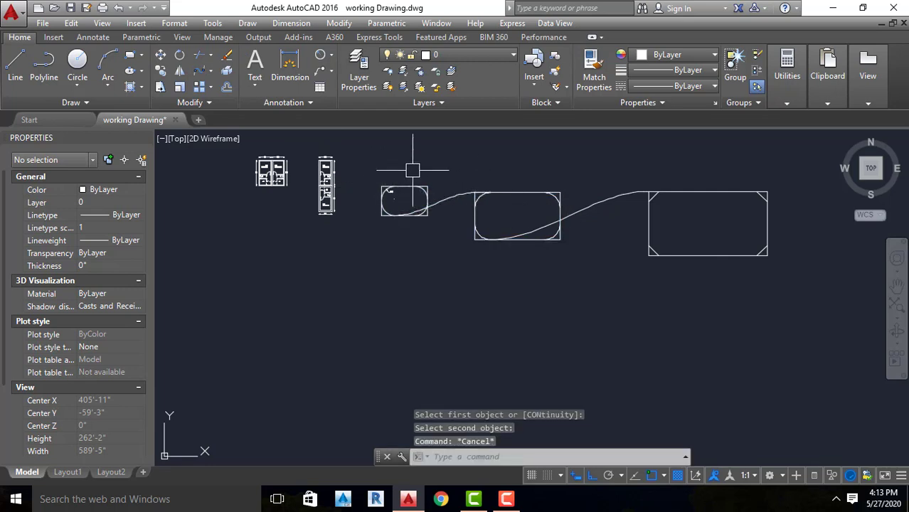
scroll(473, 198, "down", 3)
scroll(481, 193, "up", 7)
scroll(483, 202, "down", 8)
key("Escape")
key("Escape")
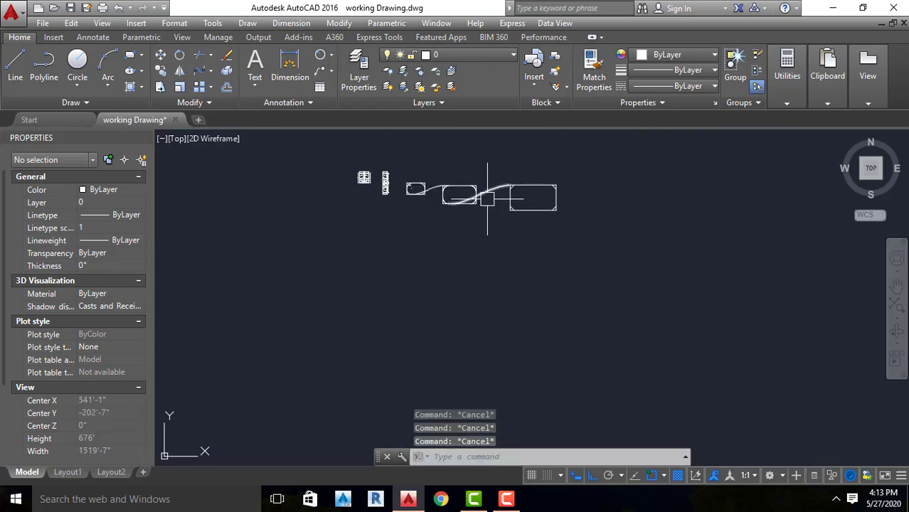